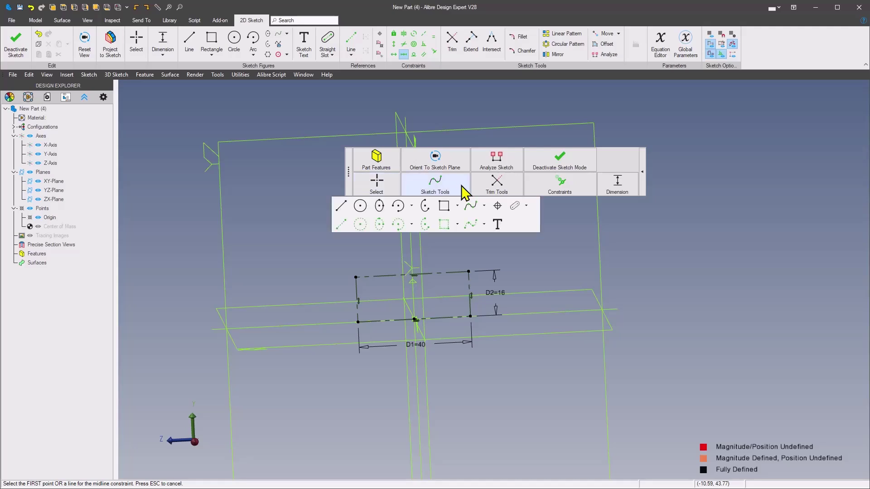
Step: Sketch a three-point arc between the reference rectangle's two vertical sides, about 5 to 6 mm up, sagging towards its base line
left_click(412, 207)
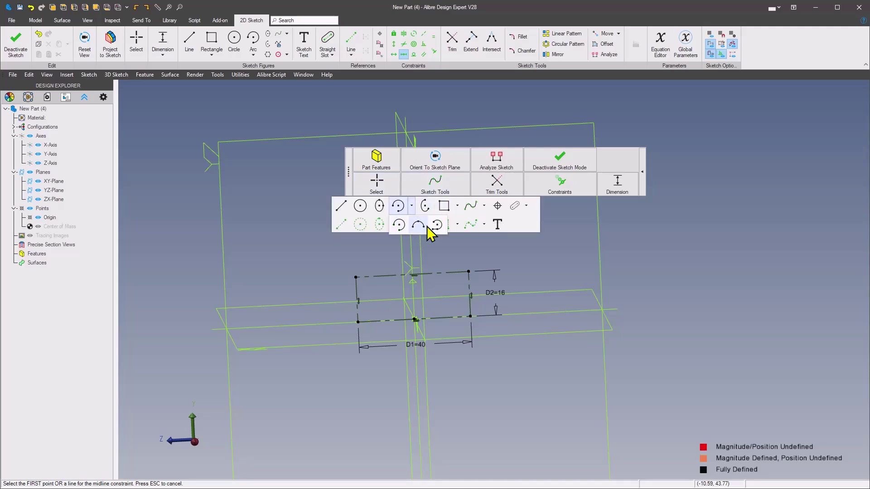
left_click(418, 225)
scroll(361, 250, "up", 4)
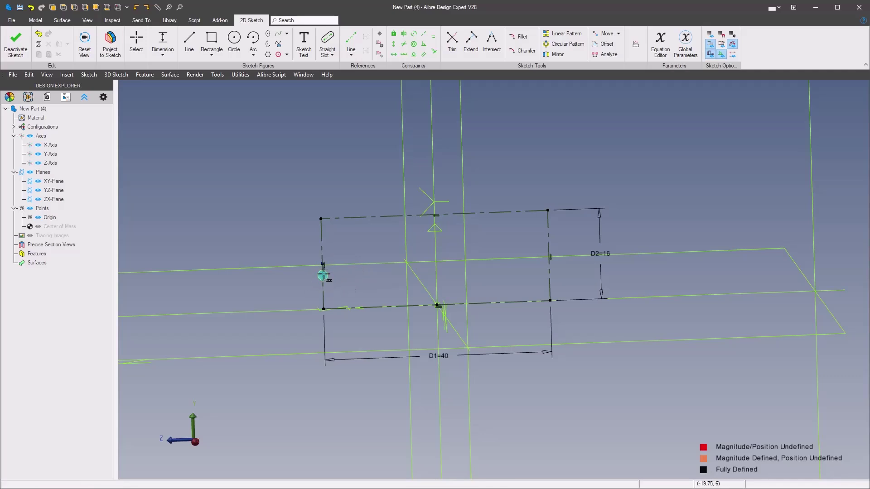
left_click(323, 277)
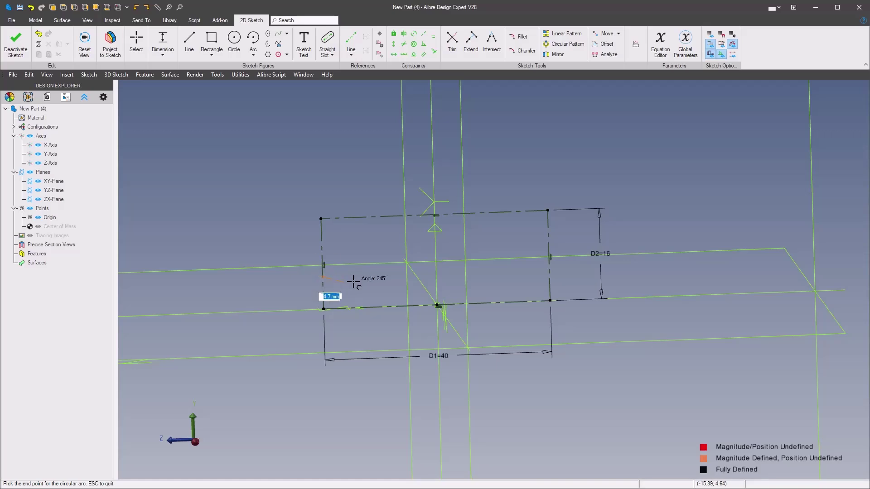
left_click(549, 274)
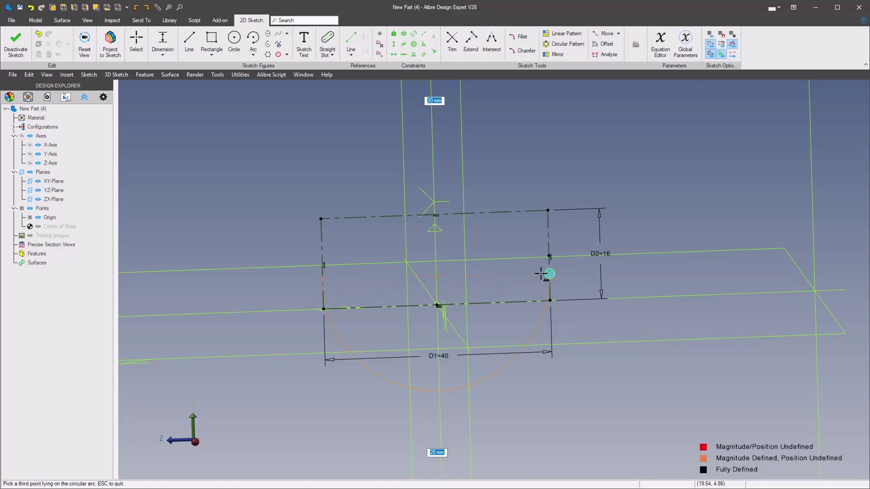
left_click(474, 303)
Step: Make the arc tangent to the reference rectangle's bottom line
right_click(479, 324)
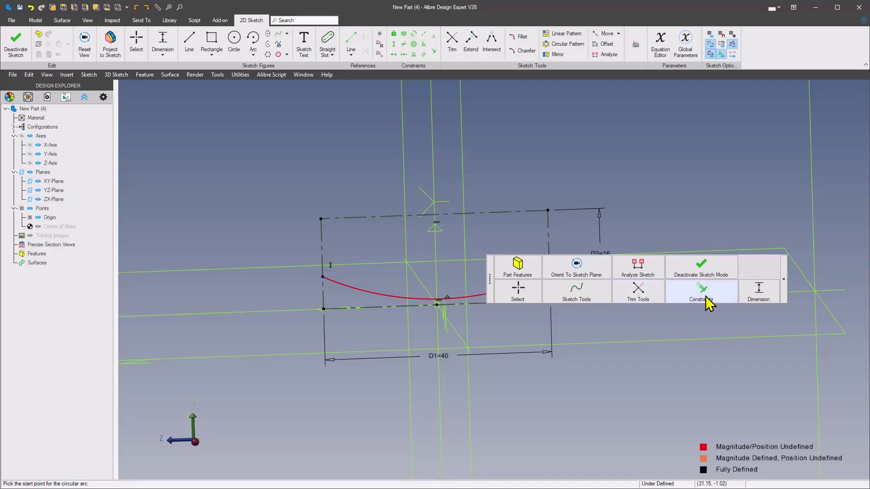
mouse_move(709, 301)
left_click(702, 353)
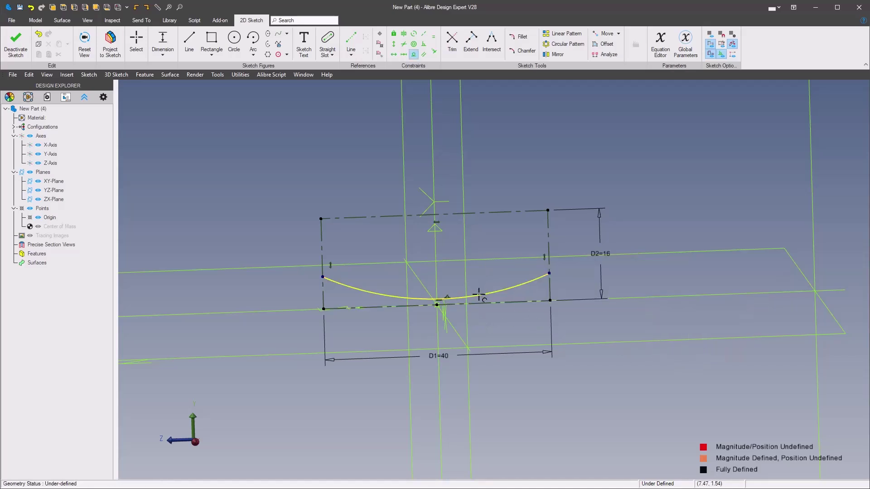
right_click(477, 295)
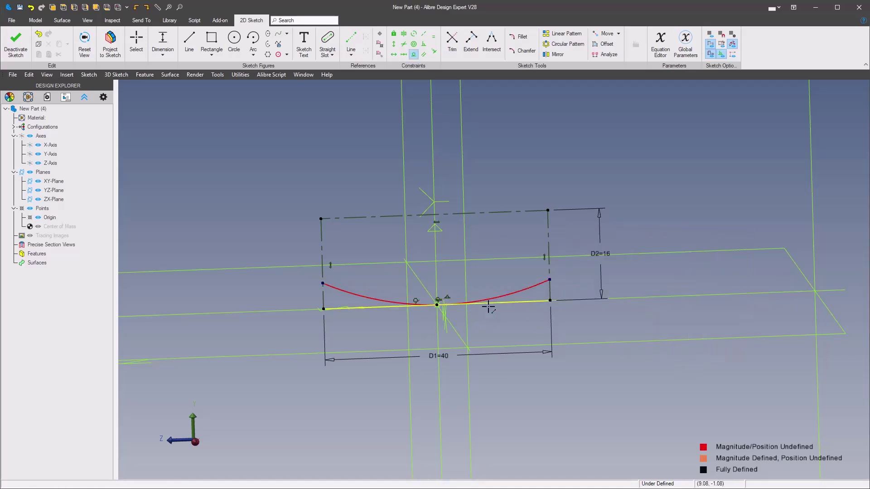
Step: Align the arc's two endpoints with a horizontal constraint
right_click(477, 274)
mouse_move(723, 249)
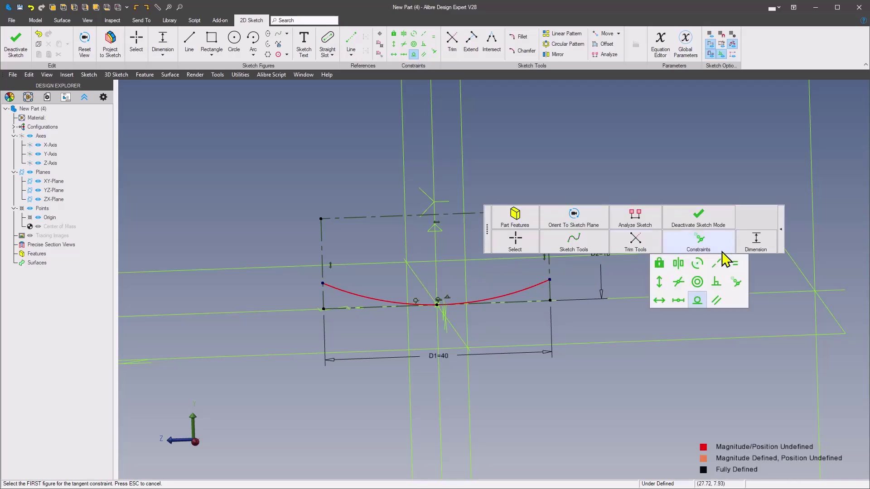
left_click(660, 300)
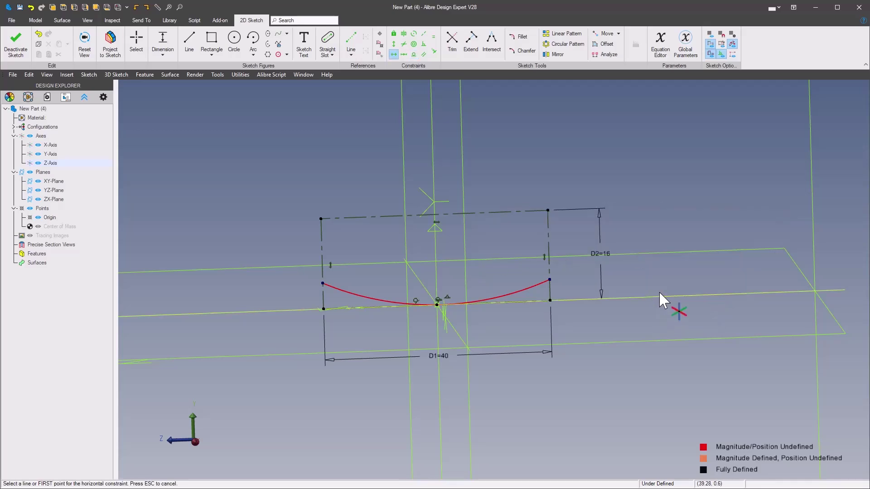
left_click(549, 280)
left_click(321, 283)
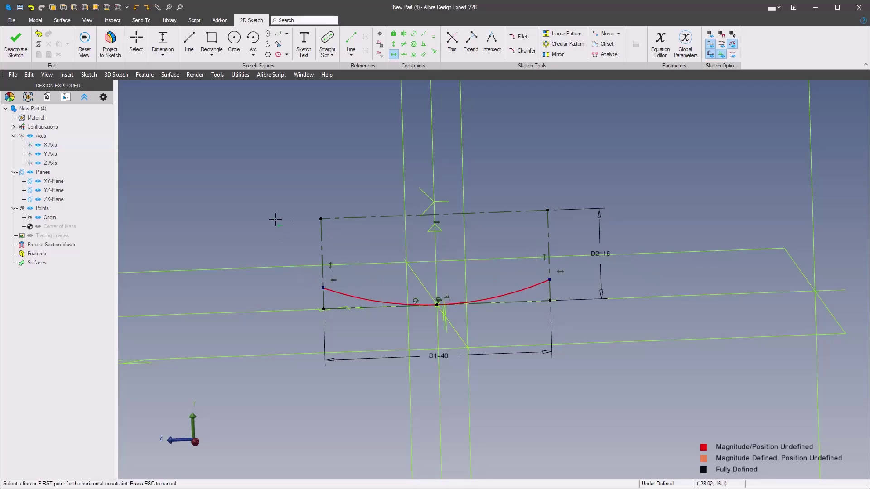
Step: Dimension the height from the bottom reference line to the arc's endpoint as 6 mm
right_click(503, 235)
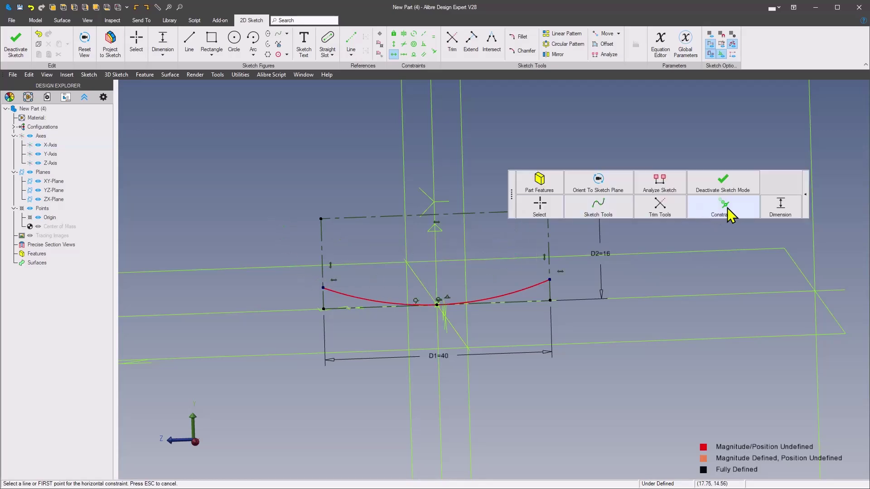
left_click(780, 210)
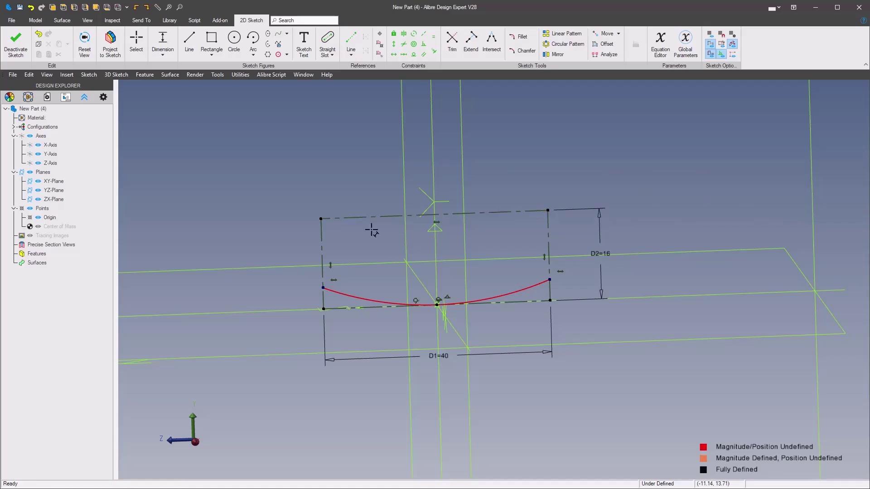
left_click(323, 289)
left_click(340, 308)
left_click(287, 300)
type("6")
key("Return")
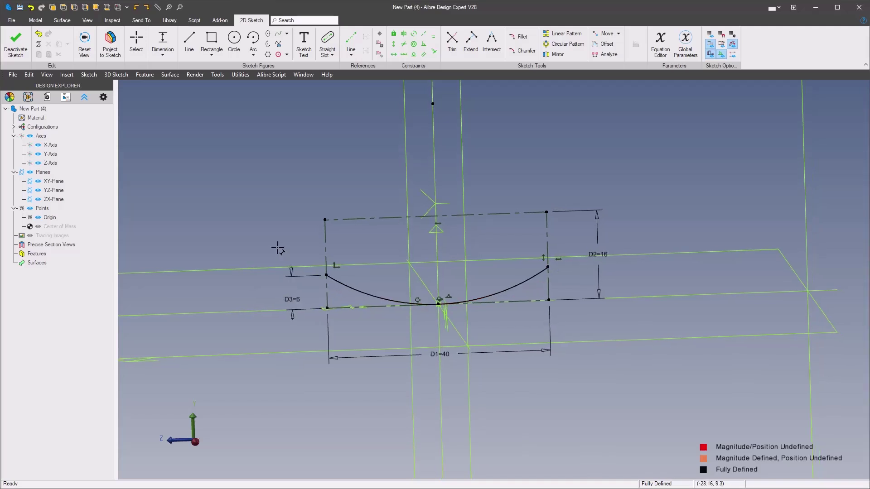
Step: Close the profile with solid lines from one arc end over the reference rectangle's two upper corners to the other arc end
right_click(281, 217)
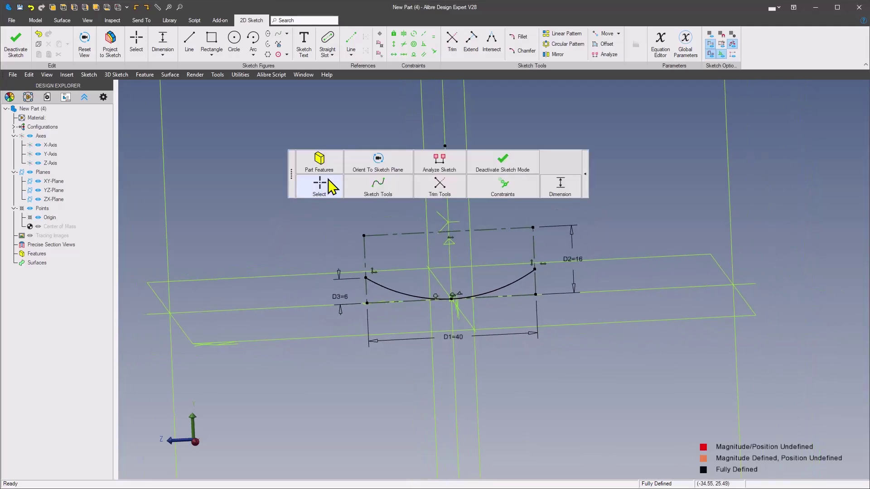
left_click(358, 186)
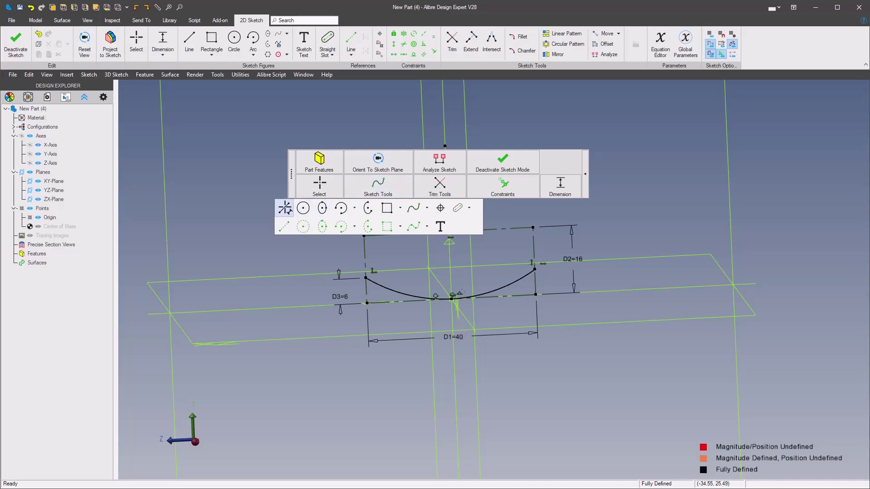
left_click(285, 209)
left_click(534, 268)
left_click(532, 227)
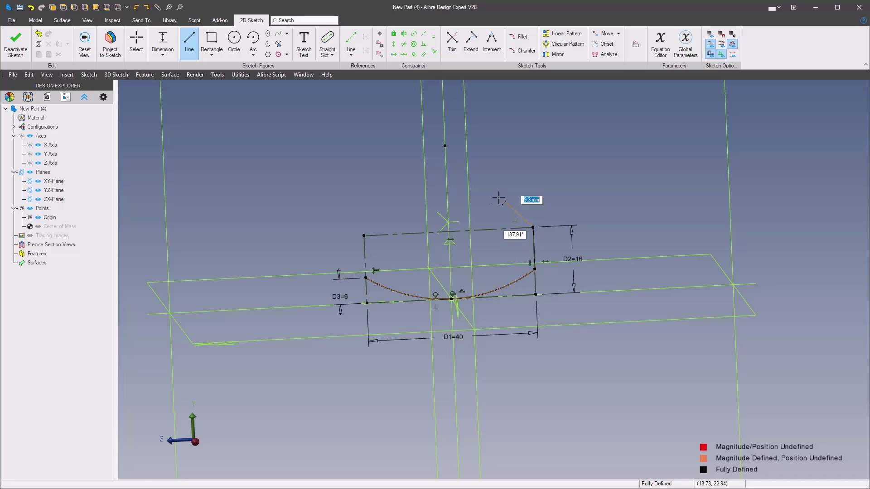
left_click(363, 236)
left_click(365, 277)
key("Escape")
Step: Draw a horizontal reference line about 132 mm above the origin, over the closed profile
mouse_move(536, 226)
middle_mouse_down()
mouse_move(538, 247)
mouse_move(547, 225)
mouse_move(597, 206)
mouse_move(670, 109)
mouse_move(600, 171)
mouse_move(499, 321)
mouse_move(295, 192)
mouse_move(429, 302)
mouse_move(425, 272)
middle_mouse_up()
right_click(549, 225)
left_click(603, 209)
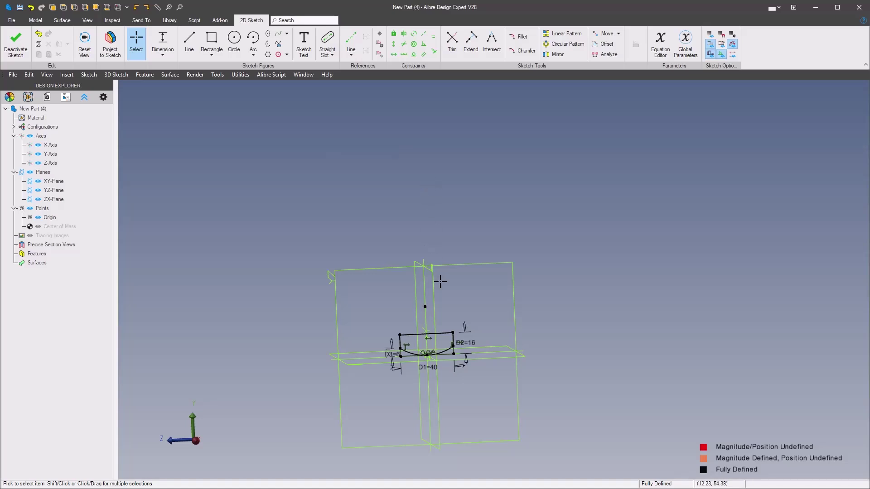
mouse_move(484, 292)
middle_mouse_down()
mouse_move(466, 301)
mouse_move(406, 241)
middle_mouse_up()
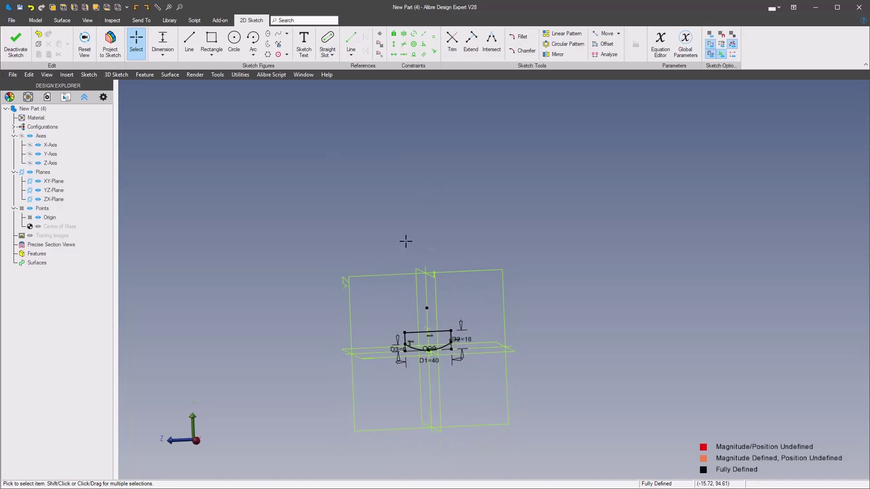
right_click(428, 242)
left_click(467, 210)
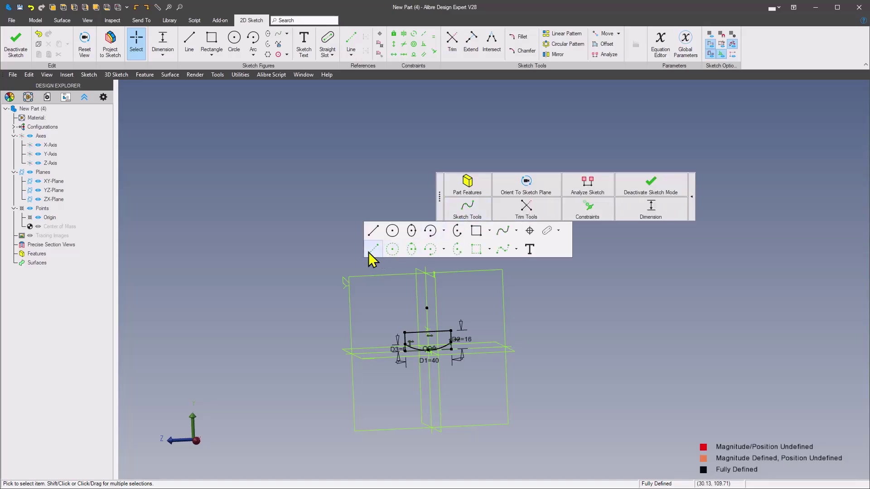
left_click(373, 250)
left_click(383, 198)
left_click(444, 196)
Step: Dimension the vertical distance between the upper reference line and the origin as 160 mm
right_click(646, 194)
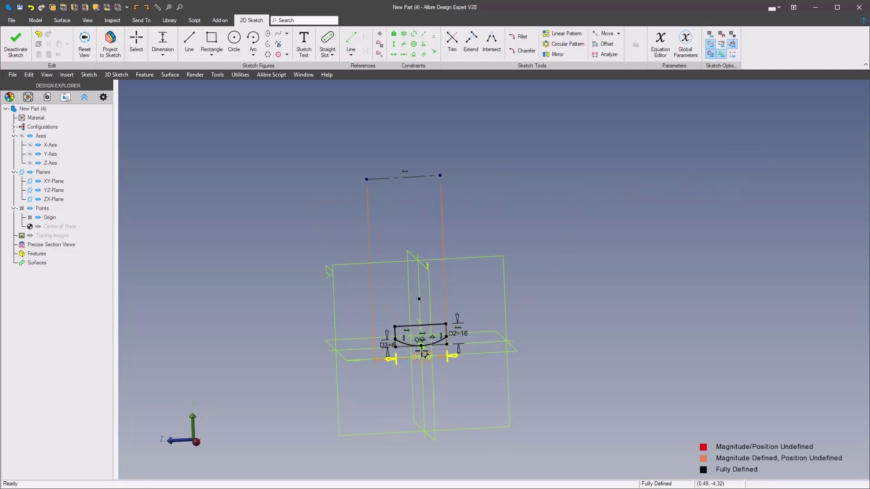
left_click(301, 255)
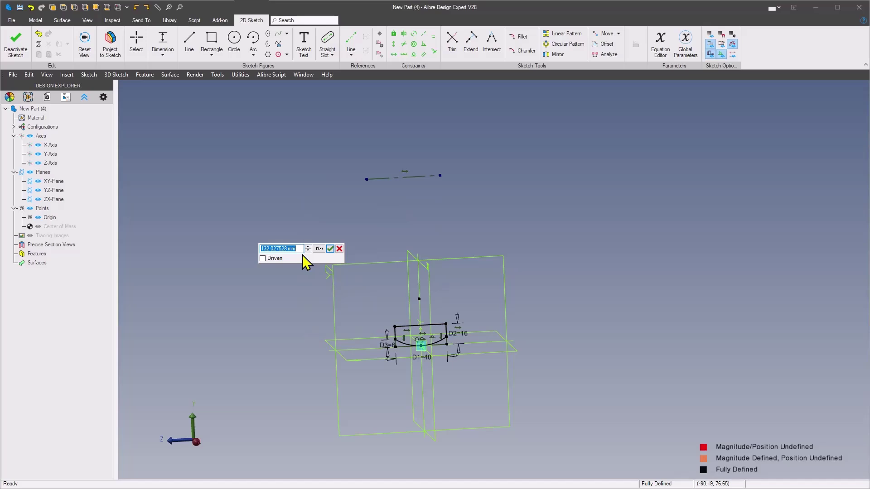
type("160")
key("Return")
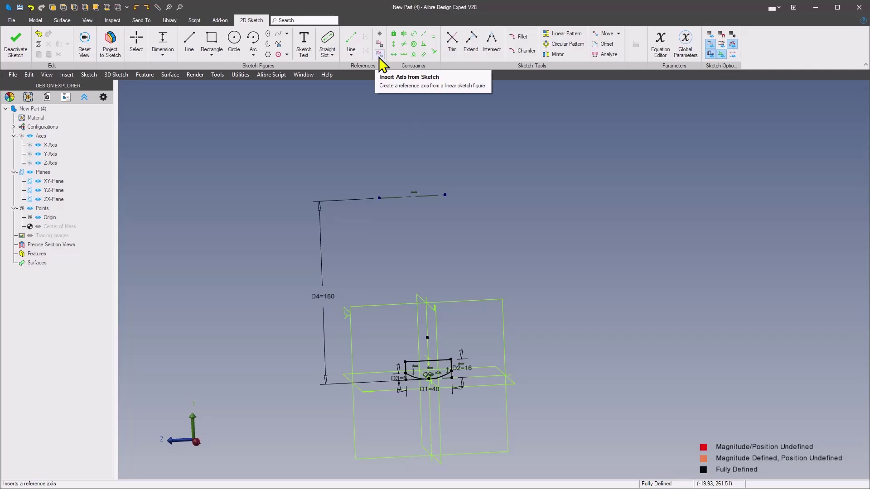
Step: Create a reference axis from the upper reference line with zero offset, and exit the sketch
left_click(67, 75)
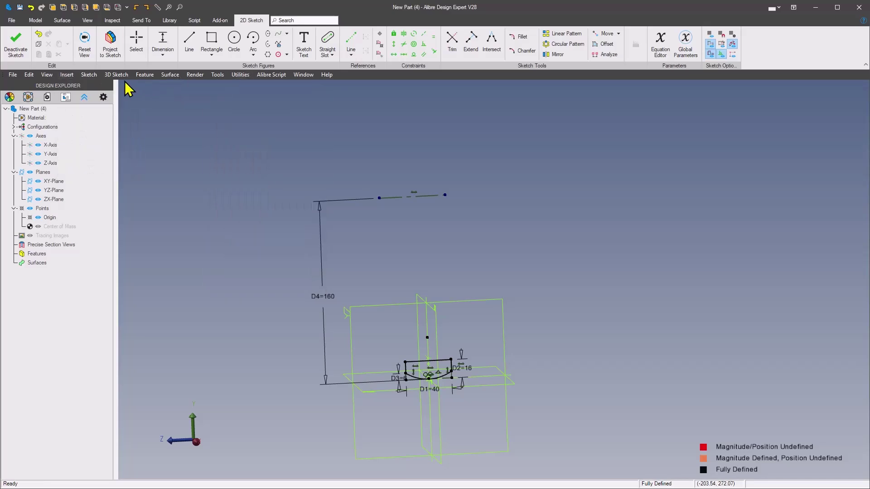
left_click(93, 76)
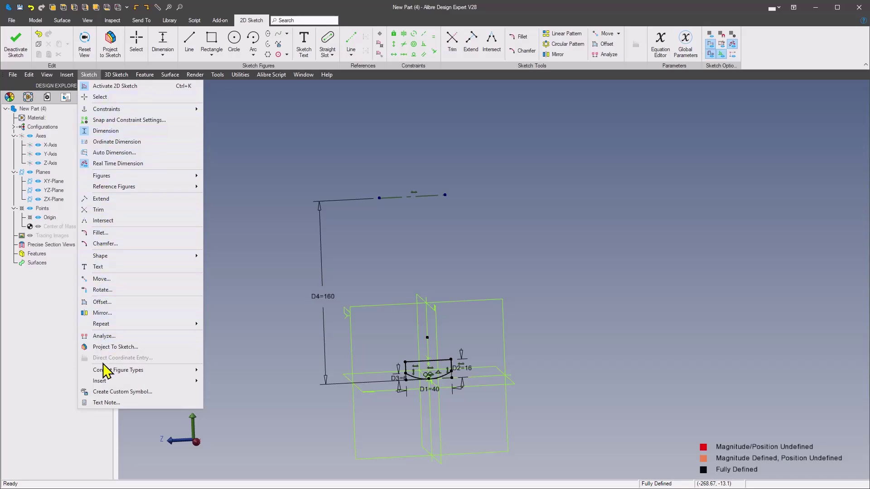
mouse_move(107, 384)
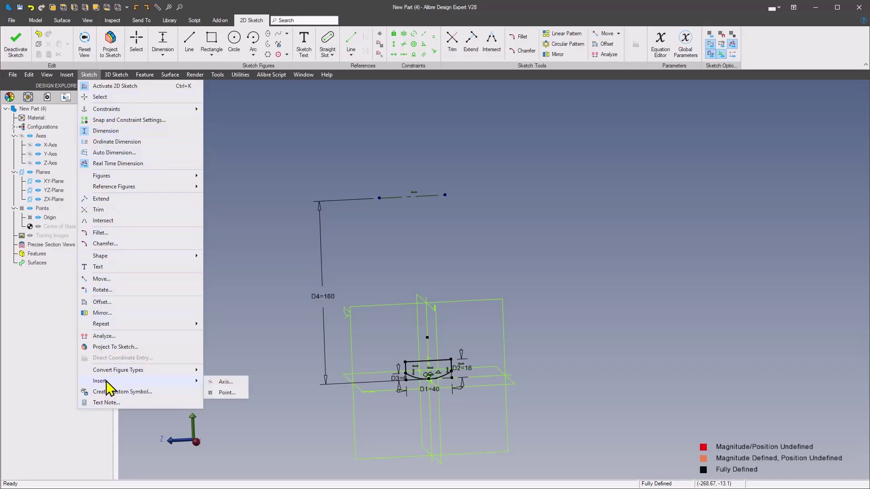
left_click(225, 383)
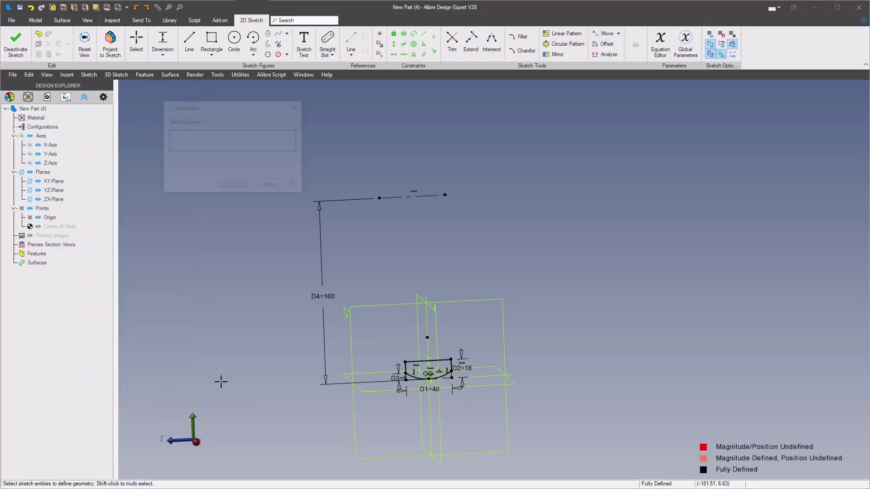
left_click(436, 196)
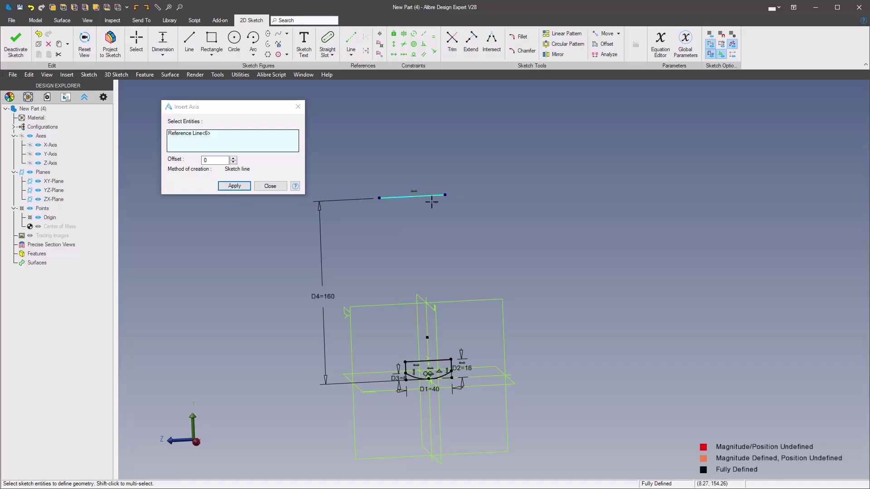
left_click(235, 188)
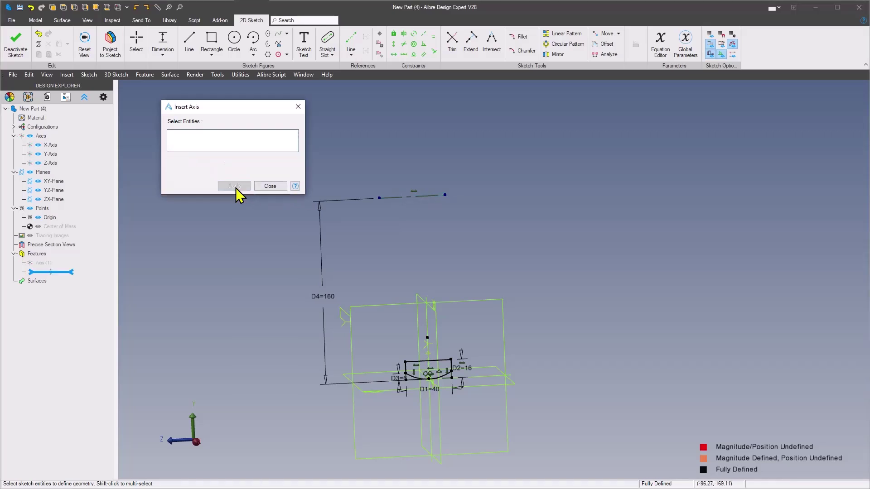
left_click(269, 186)
right_click(385, 155)
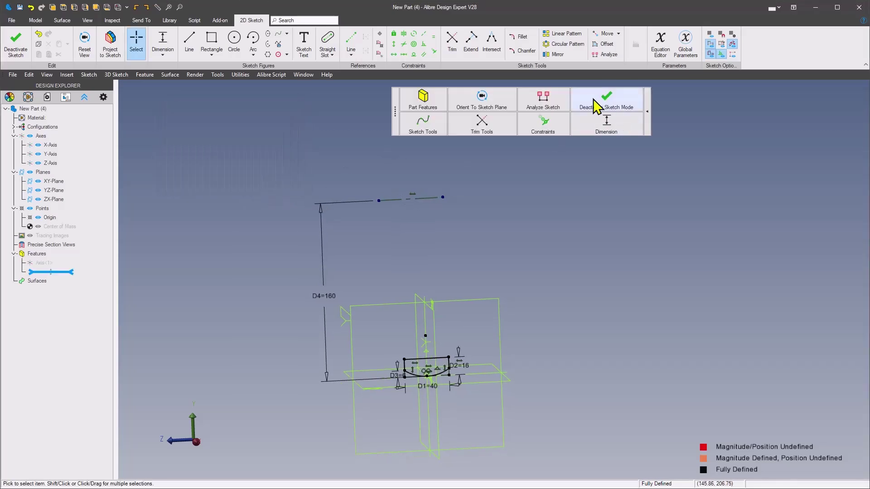
left_click(603, 111)
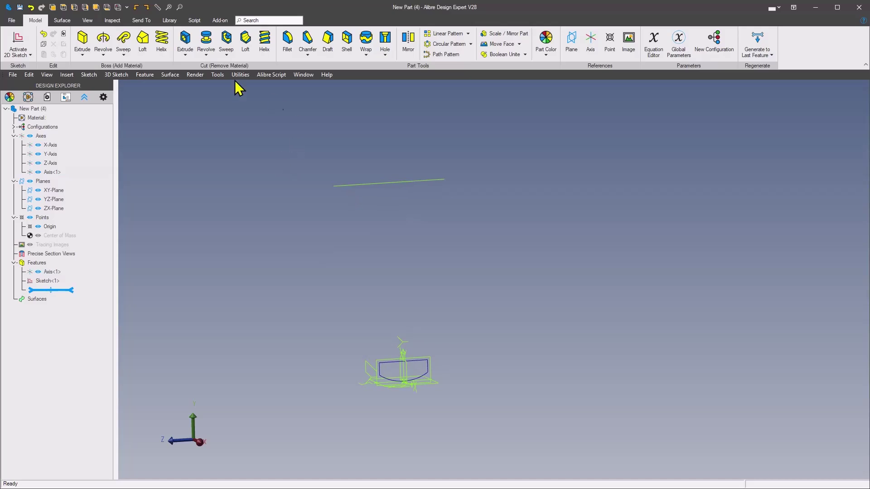
Step: Revolve the closed profile as a boss about the new axis, using the Mid Plane type with an 84° angle
left_click(107, 39)
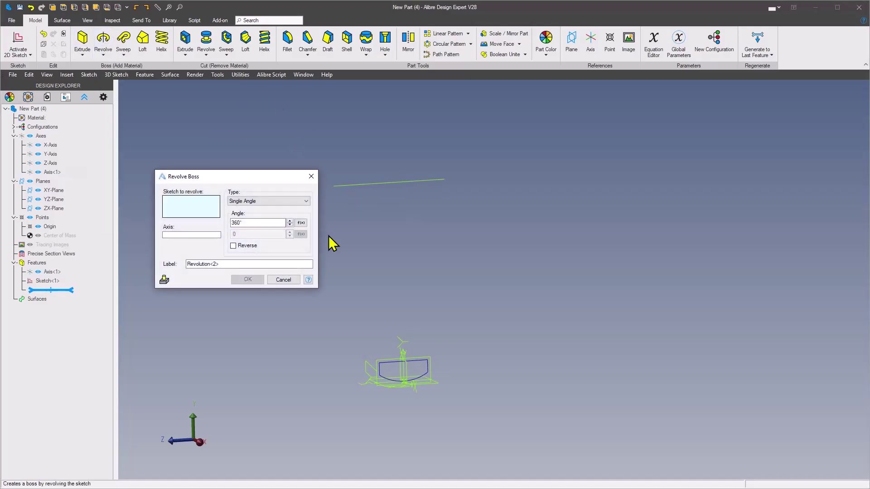
left_click(429, 370)
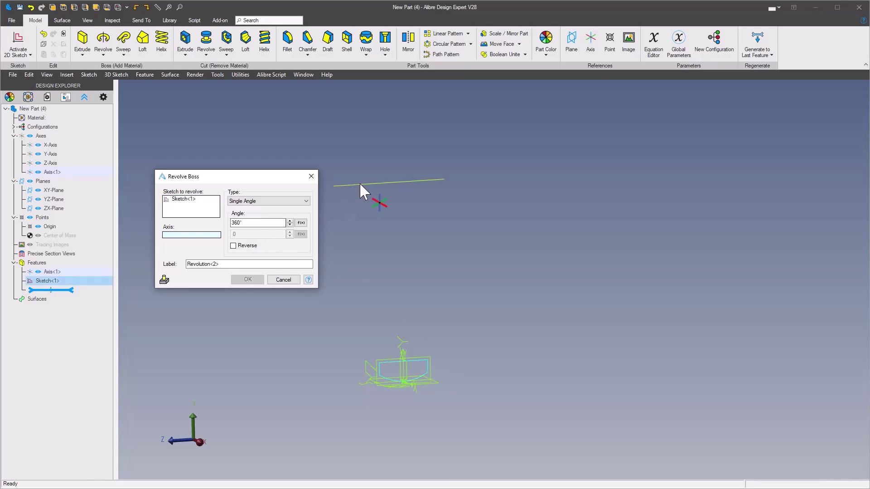
left_click(360, 182)
left_click(261, 202)
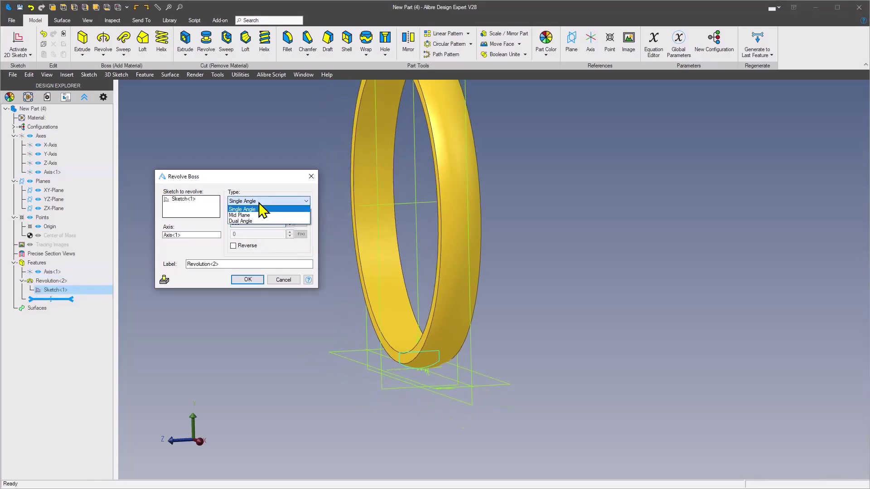
left_click(266, 216)
type("84")
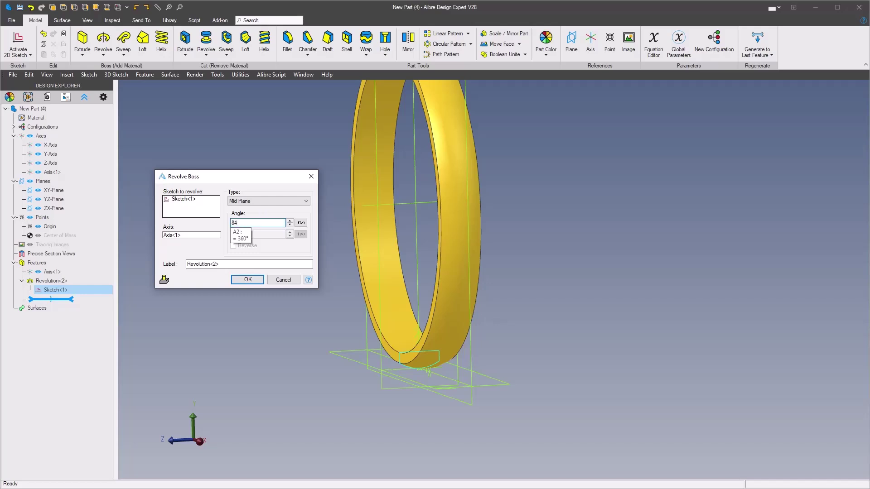
key("Tab")
left_click(247, 279)
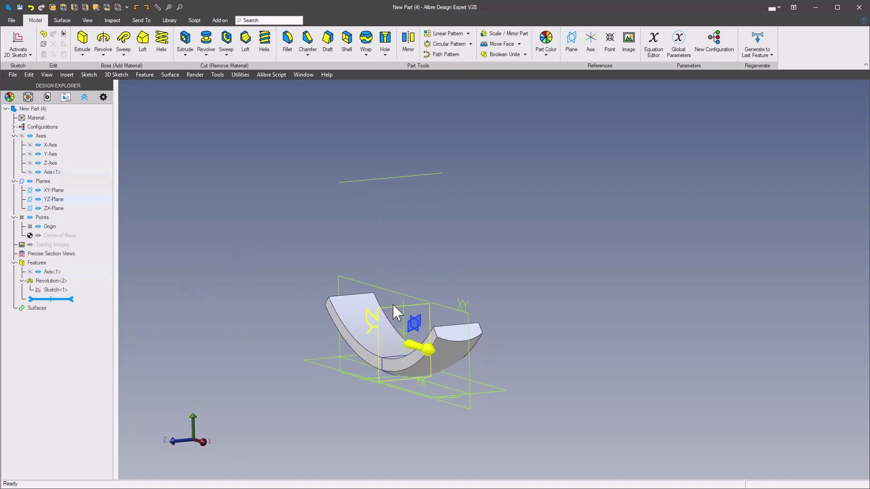
middle_click_drag(392, 303, 382, 250)
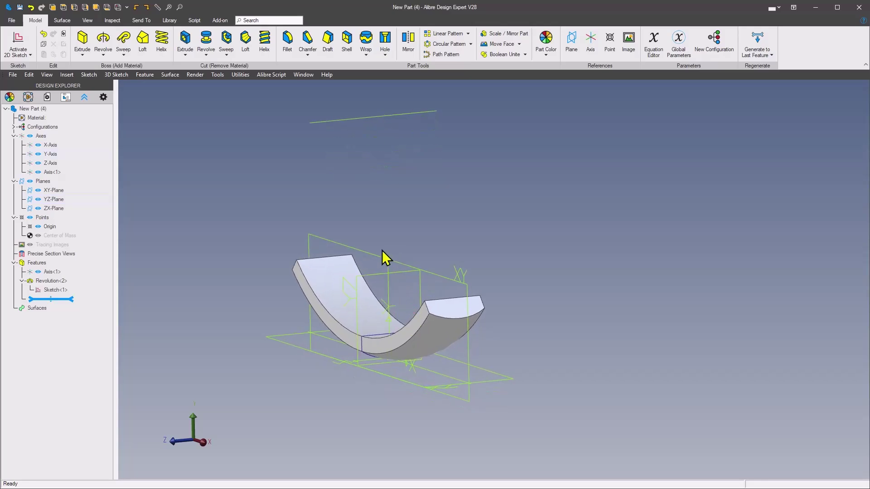
right_click(375, 274)
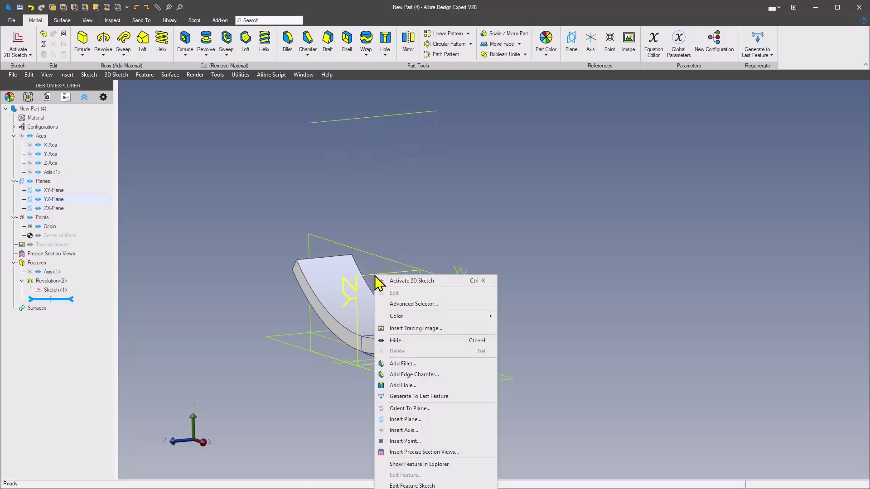
left_click(239, 207)
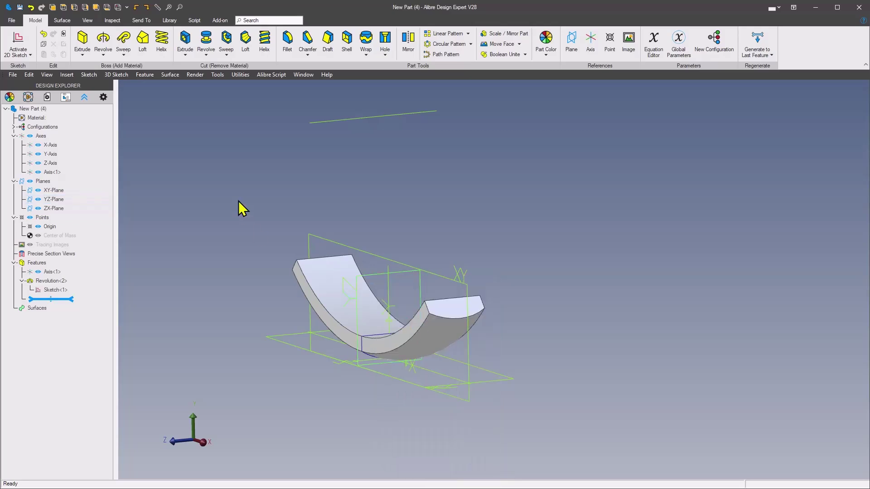
Step: Insert a reference axis from the YZ-Plane and the Z-Axis with a reversed offset of 175 mm
left_click(67, 74)
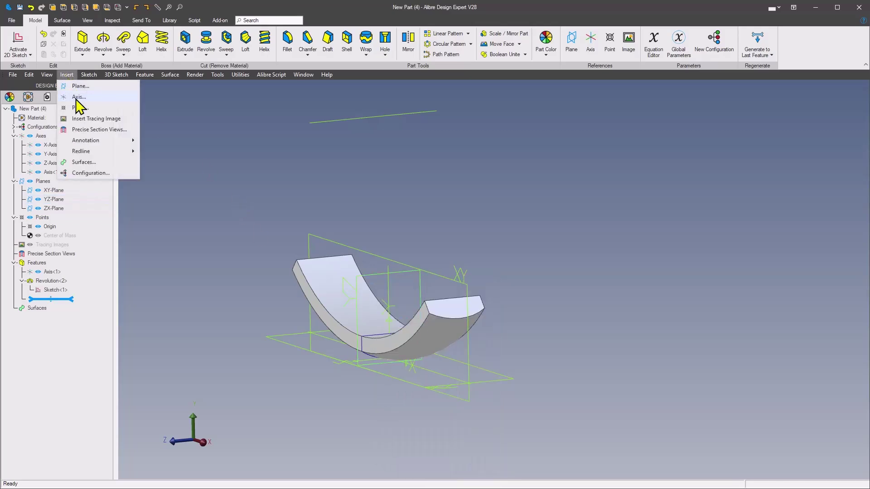
left_click(78, 97)
scroll(443, 225, "down", 2)
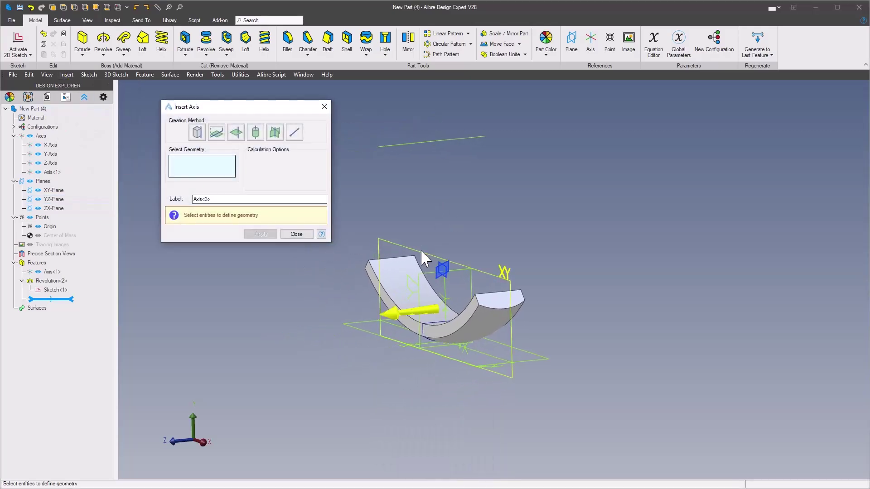
left_click(434, 271)
scroll(408, 285, "up", 2)
scroll(358, 363, "up", 3)
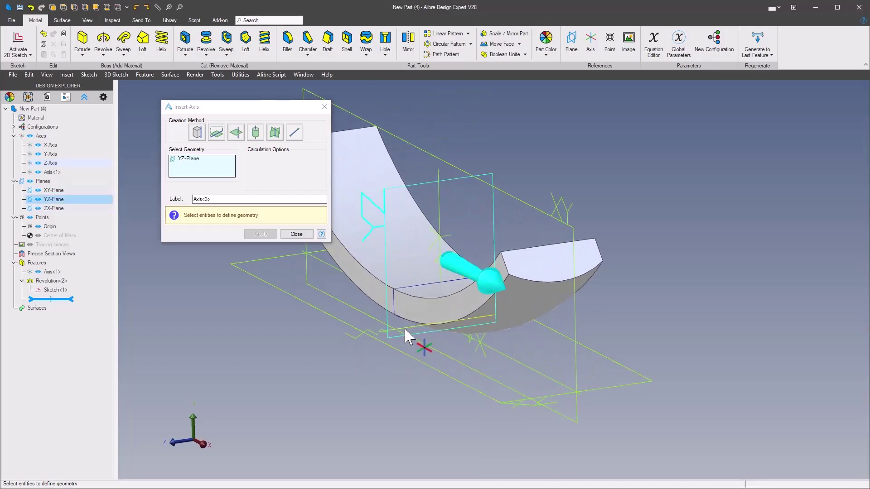
left_click(51, 164)
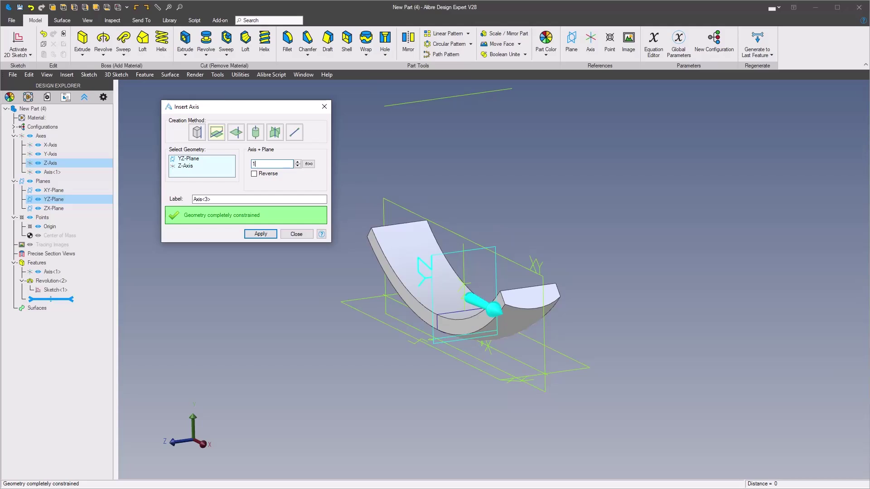
key("Tab")
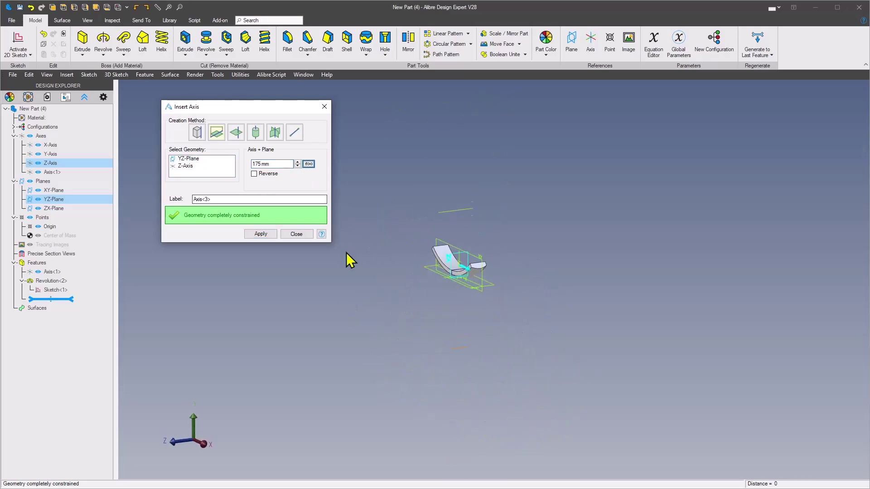
left_click(254, 174)
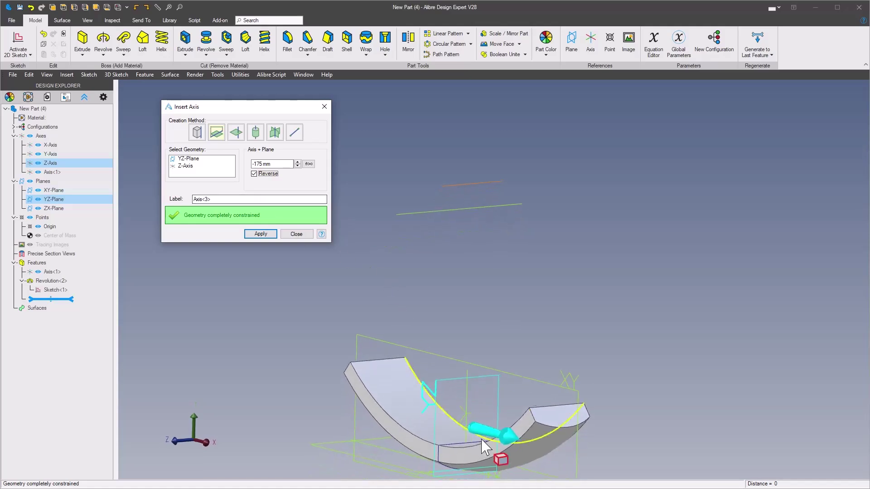
left_click(252, 235)
left_click(297, 234)
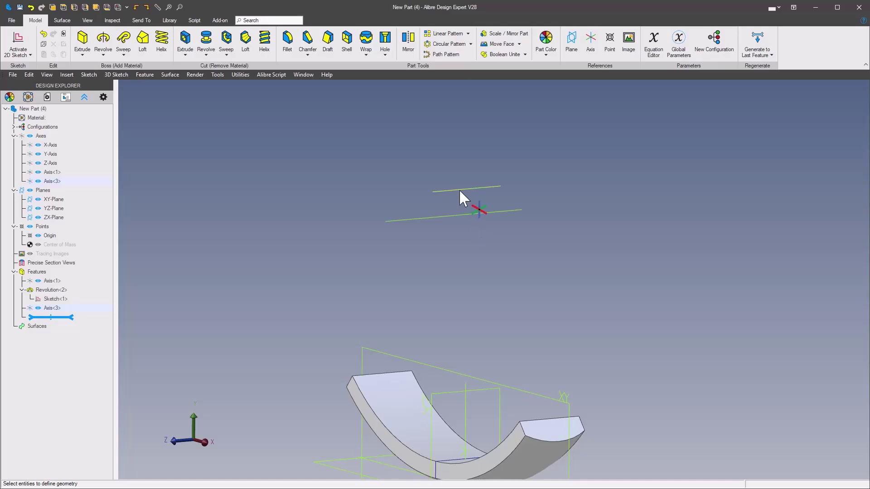
Step: Delete the newly inserted 175 mm offset axis
right_click(51, 310)
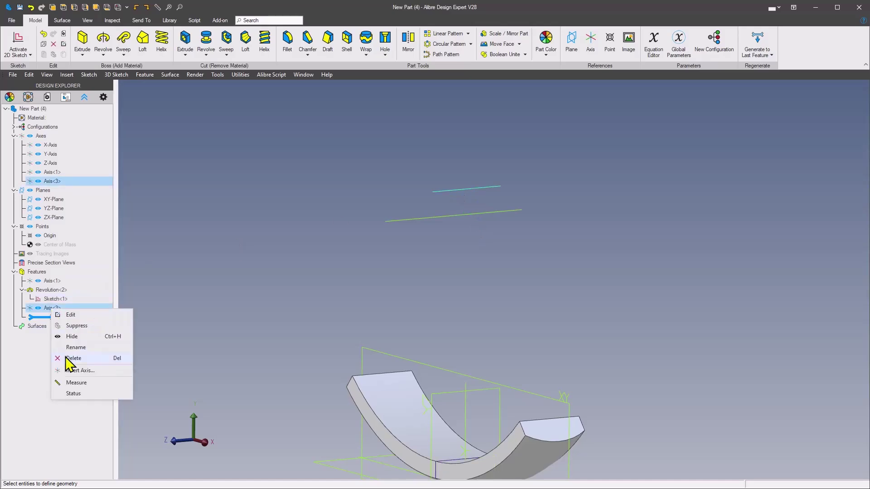
left_click(74, 358)
Step: Fillet the four short corner edges at both ends of the curved body with a constant 20 mm radius
mouse_move(225, 264)
middle_mouse_down()
mouse_move(222, 224)
mouse_move(268, 194)
mouse_move(272, 156)
mouse_move(262, 154)
mouse_move(325, 186)
middle_mouse_up()
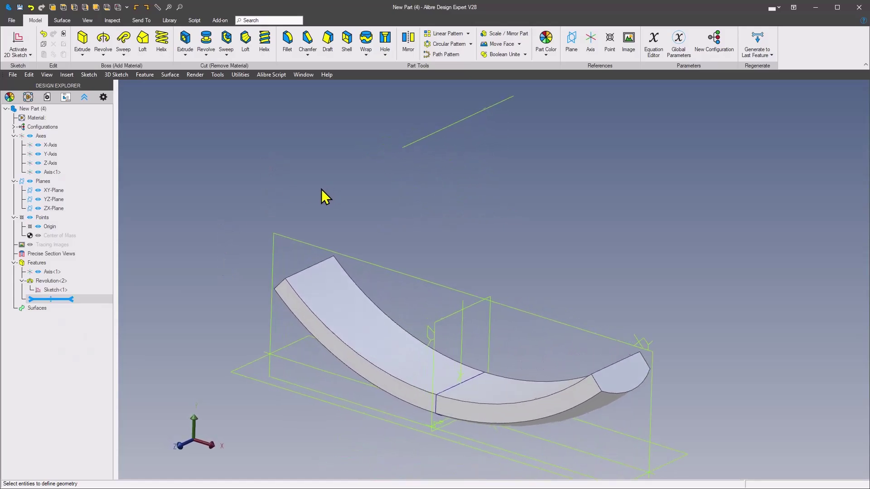
left_click(287, 41)
type("20")
key("Tab")
right_click_drag(218, 205, 289, 253)
left_click(291, 253)
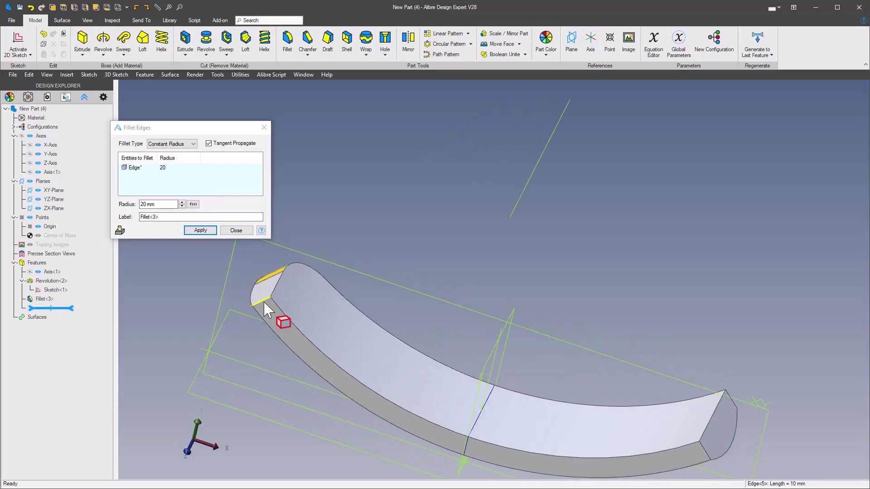
left_click(266, 304)
right_click_drag(266, 305, 565, 332)
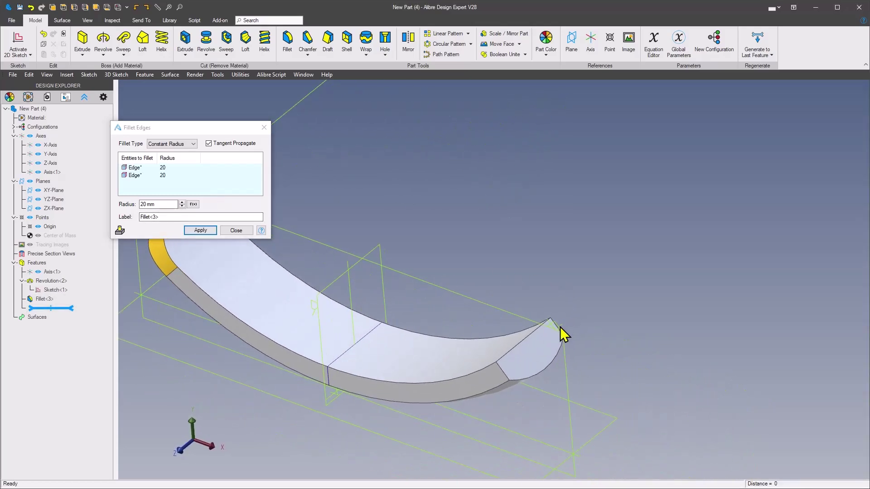
left_click(548, 348)
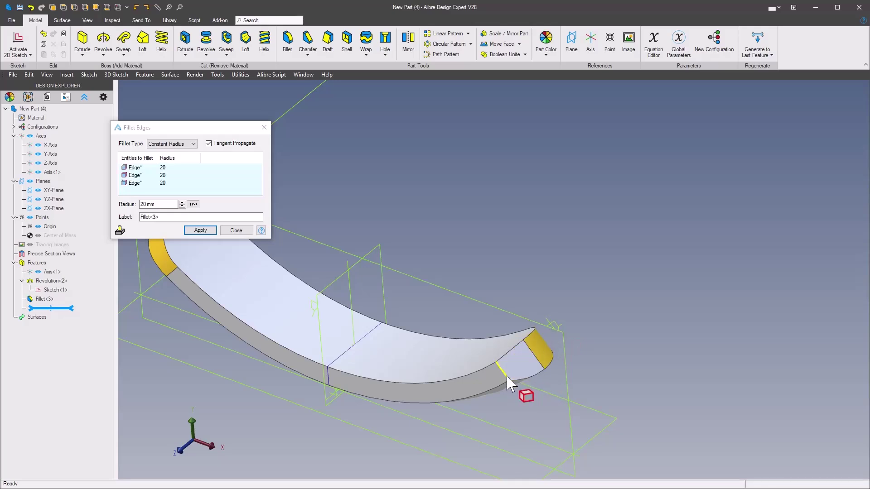
left_click(514, 360)
left_click(200, 231)
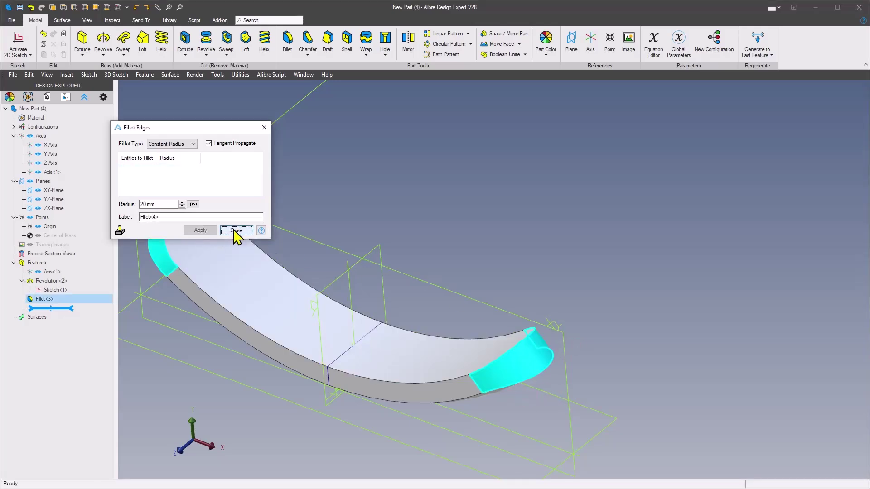
left_click(236, 231)
Step: Shell the curved body to a 4 mm standard thickness, removing its concave upper face
scroll(388, 198, "down", 3)
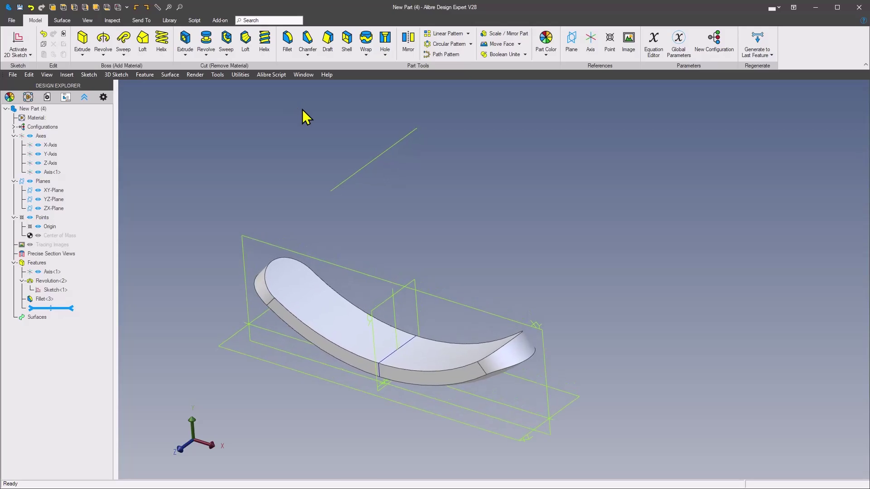
left_click(347, 46)
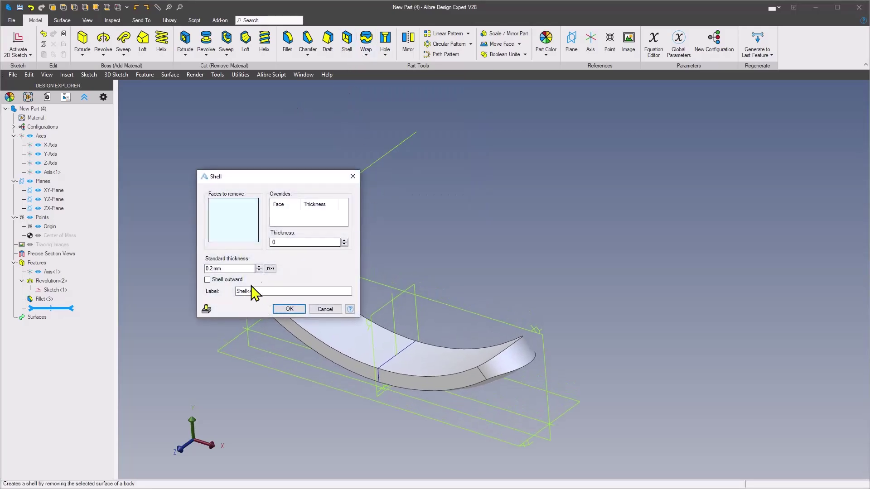
left_click_drag(222, 269, 202, 240)
type("4")
left_click(252, 223)
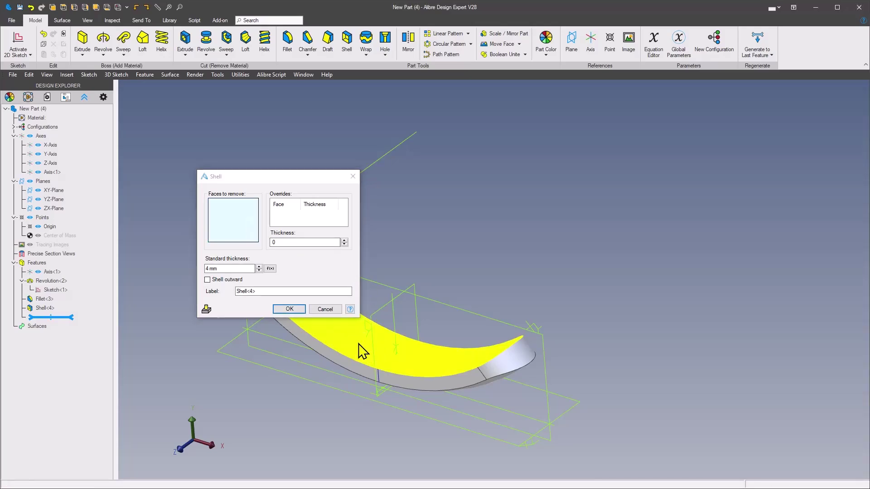
left_click(288, 310)
left_click(325, 316)
Step: Insert a reference plane offset 40 mm above the ZX-Plane
middle_click_drag(325, 316, 216, 376)
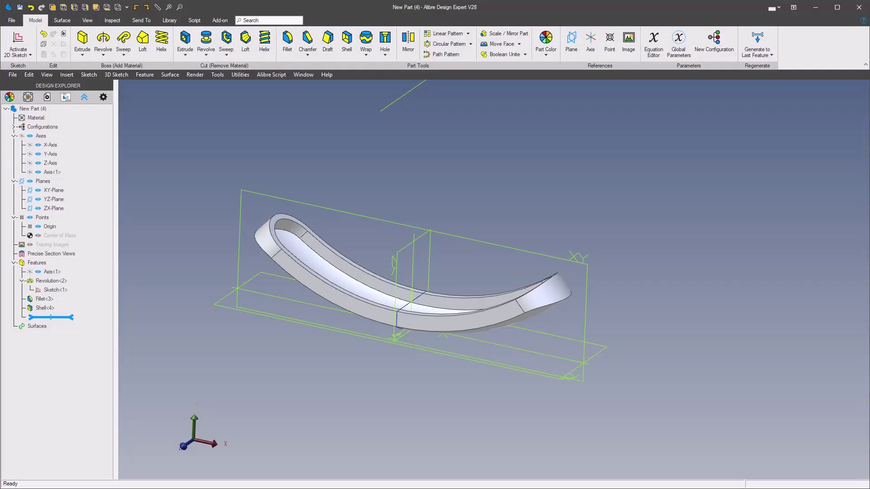
middle_click_drag(392, 181, 595, 290)
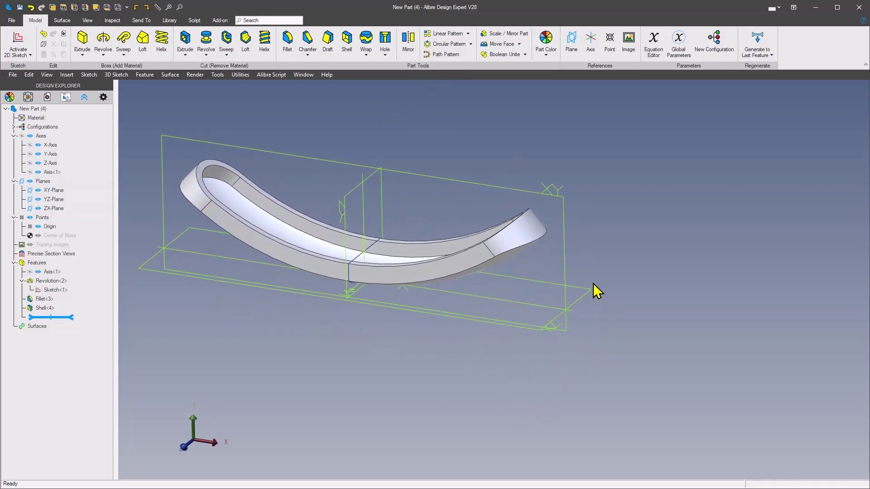
right_click(588, 189)
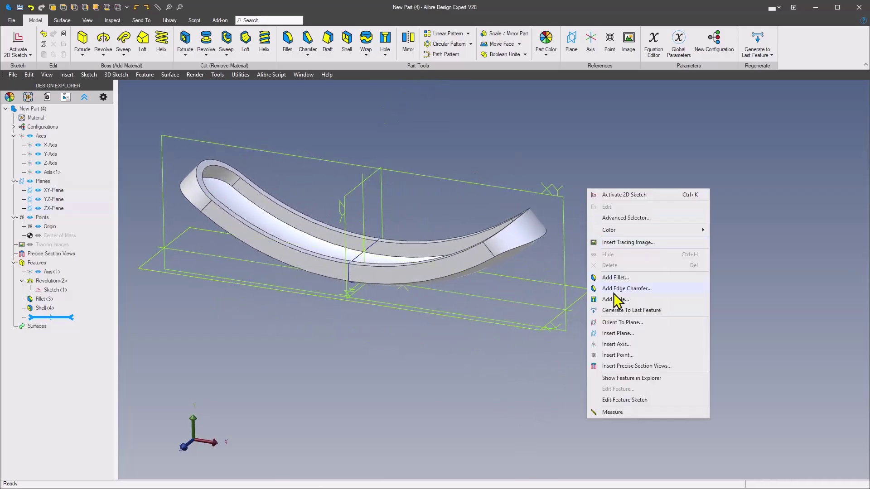
left_click(621, 336)
left_click(582, 289)
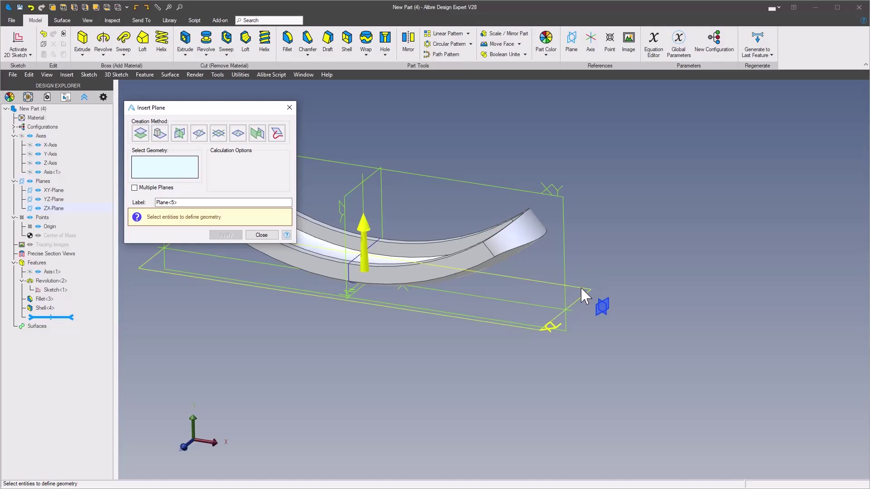
middle_click_drag(584, 297, 390, 260)
left_click(217, 170)
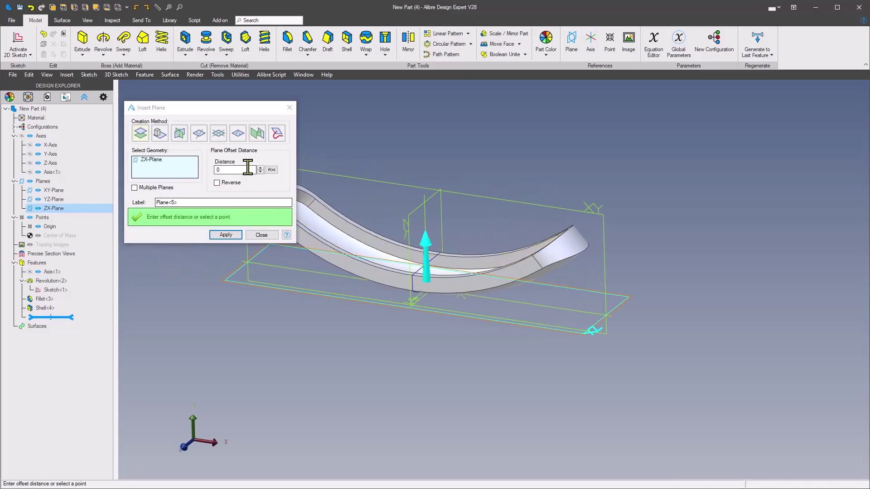
type("40")
key("Tab")
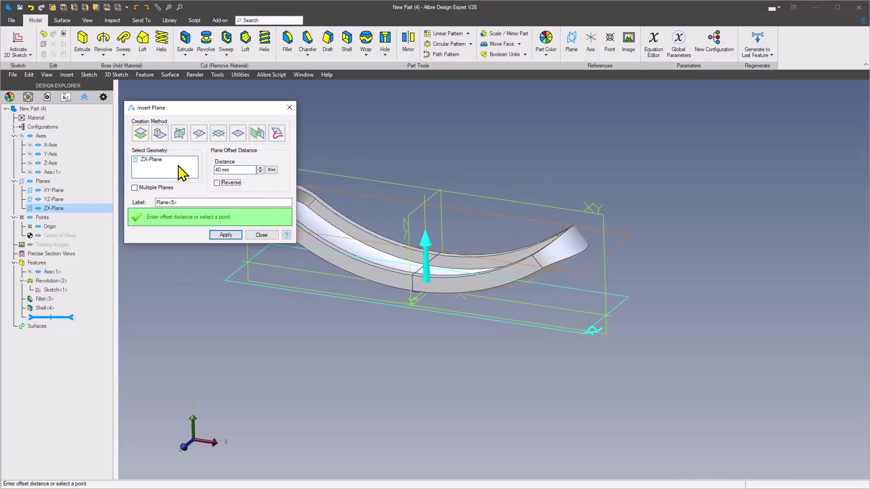
left_click(225, 235)
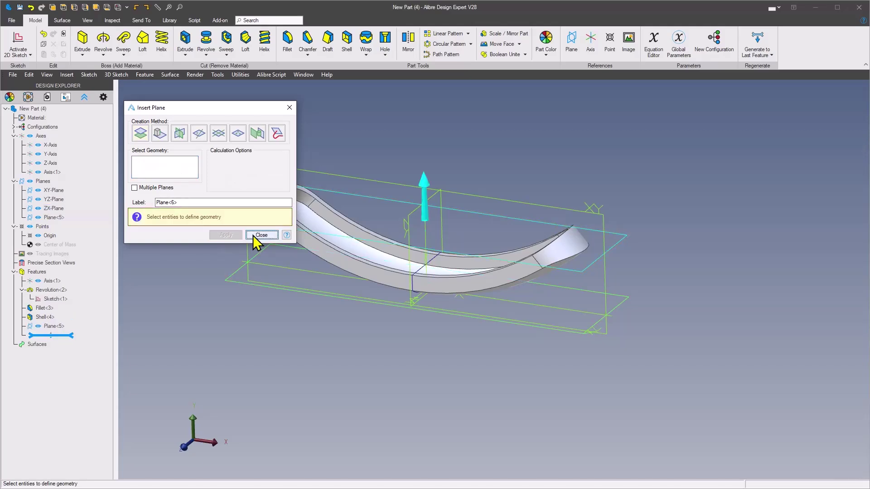
left_click(262, 234)
Step: Start a sketch on the 40 mm offset plane and draw a 40 mm diameter circle centred on the origin
middle_click_drag(360, 183, 380, 209)
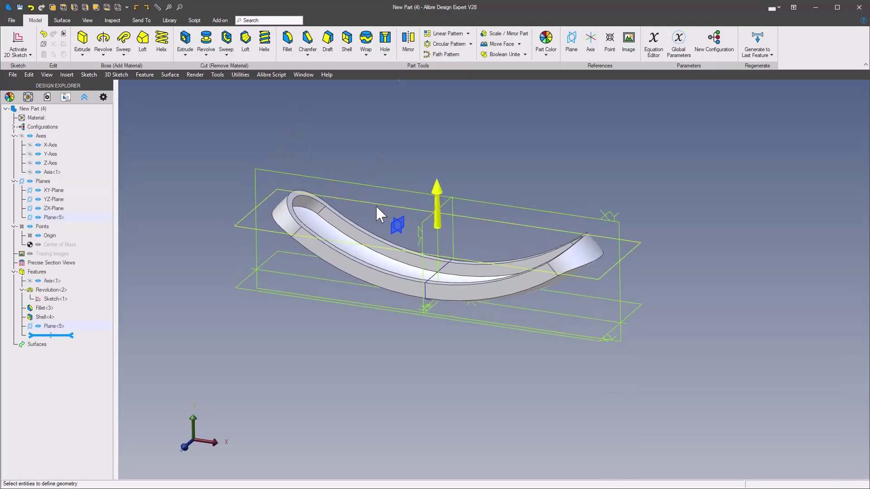
right_click(379, 206)
left_click(414, 208)
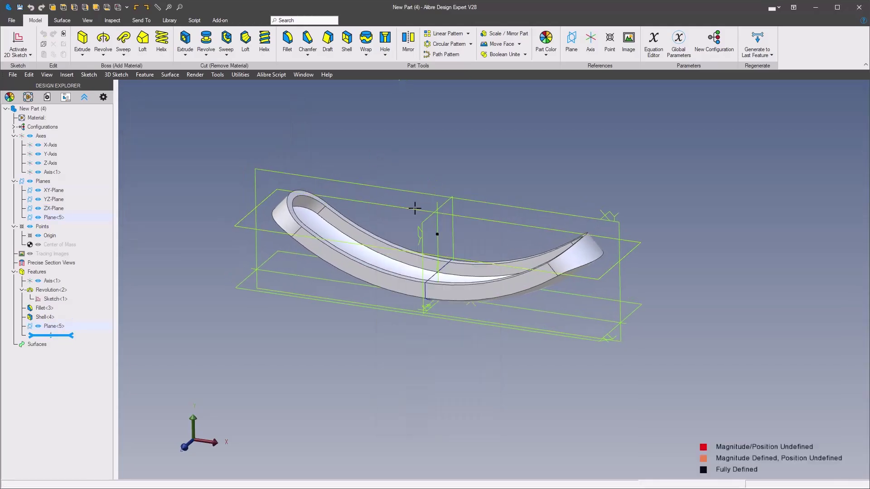
right_click(386, 174)
left_click(350, 107)
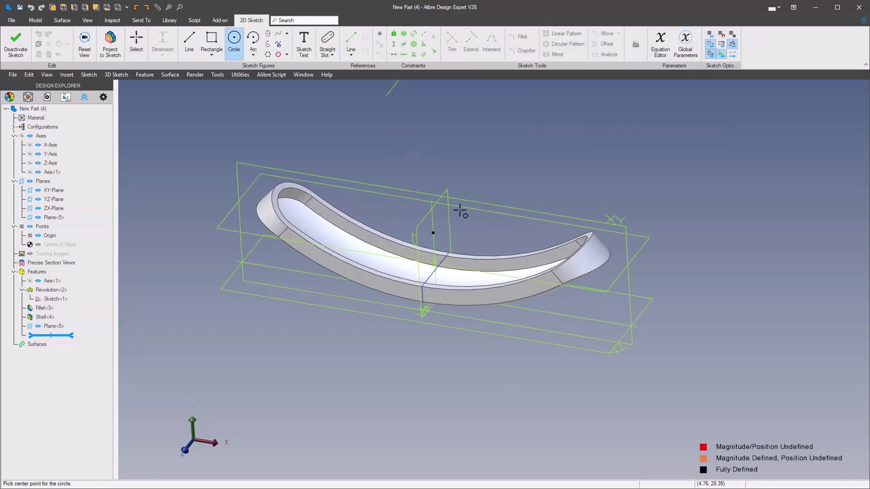
left_click(431, 234)
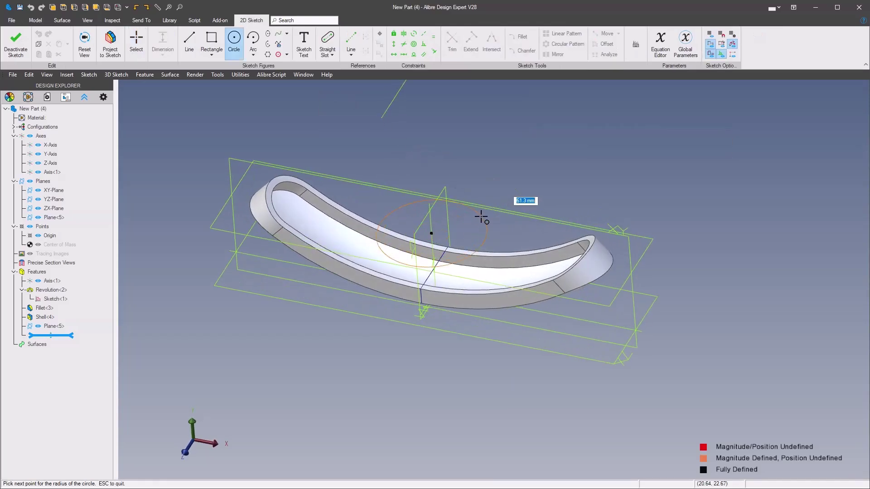
key("Return")
Step: Draw a second, concentric circle about 6.2 mm inside the 40 mm circle
scroll(484, 208, "up", 3)
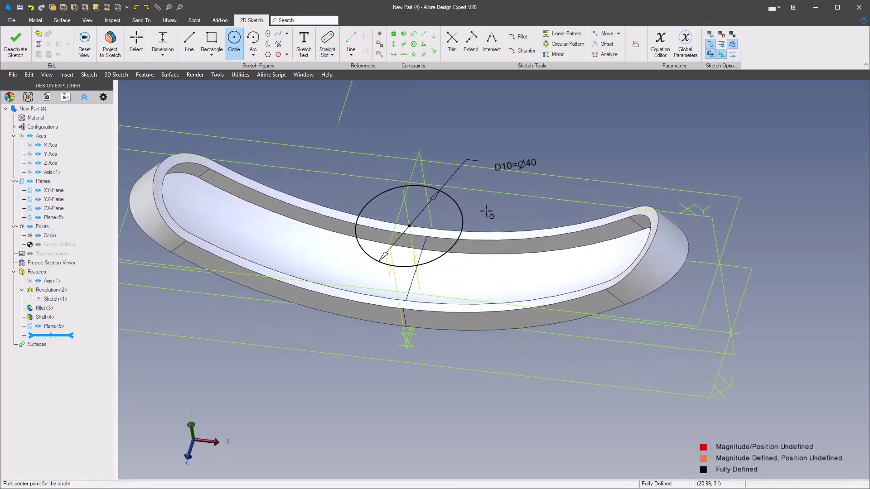
scroll(494, 242, "down", 2)
scroll(470, 254, "up", 4)
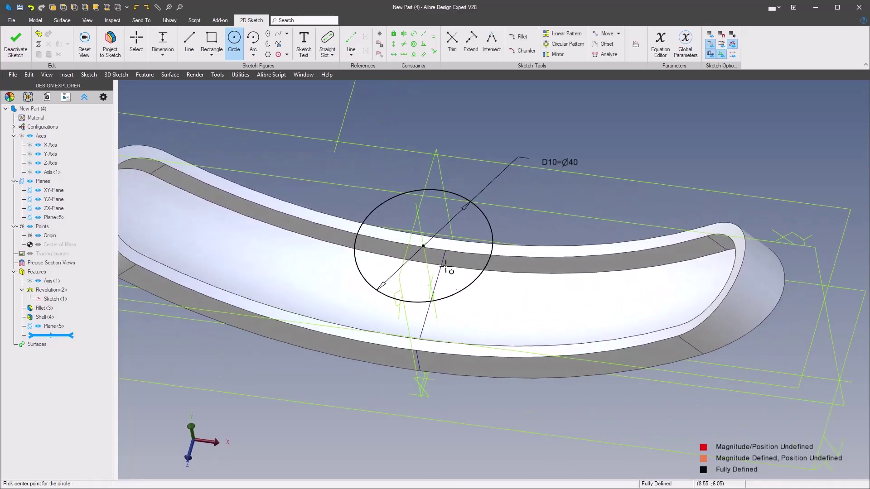
left_click(423, 246)
left_click(453, 279)
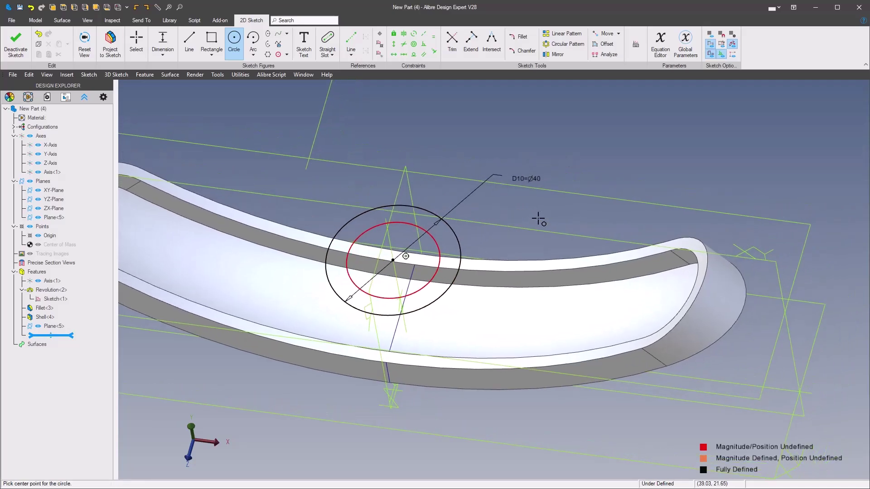
Step: Dimension the gap between the inner and outer circles as 6 mm
right_click(538, 219)
left_click(764, 187)
left_click(439, 248)
left_click(460, 244)
left_click(507, 218)
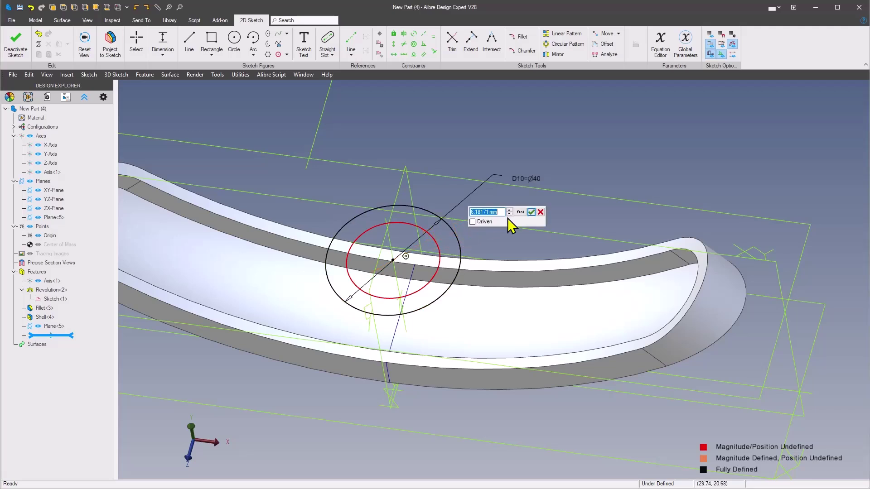
type("6")
key("Return")
Step: Extrude the ring sketch as a boss using To Next, with the direction reversed toward the curved tray
middle_click_drag(507, 218, 460, 178)
right_click(458, 180)
mouse_move(488, 140)
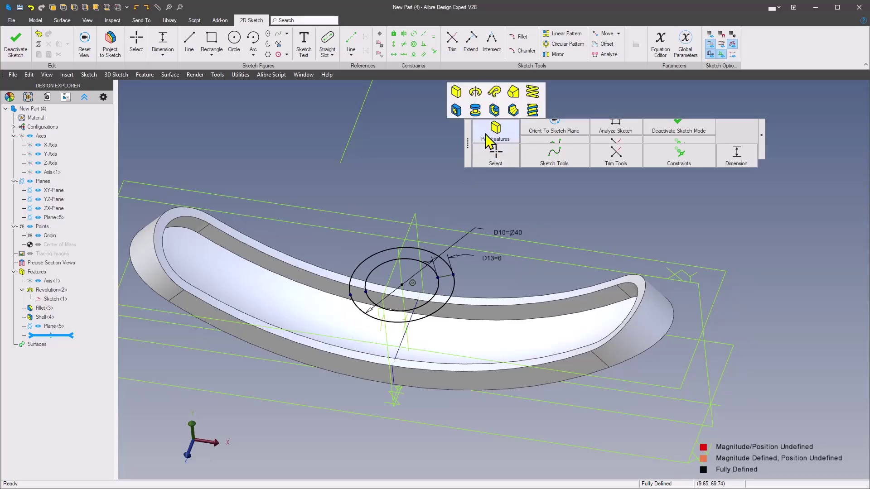
left_click(457, 90)
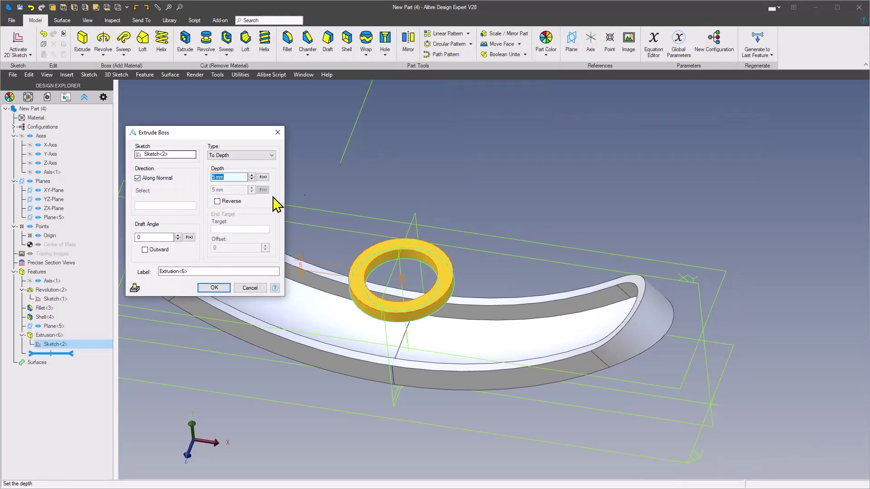
left_click(226, 157)
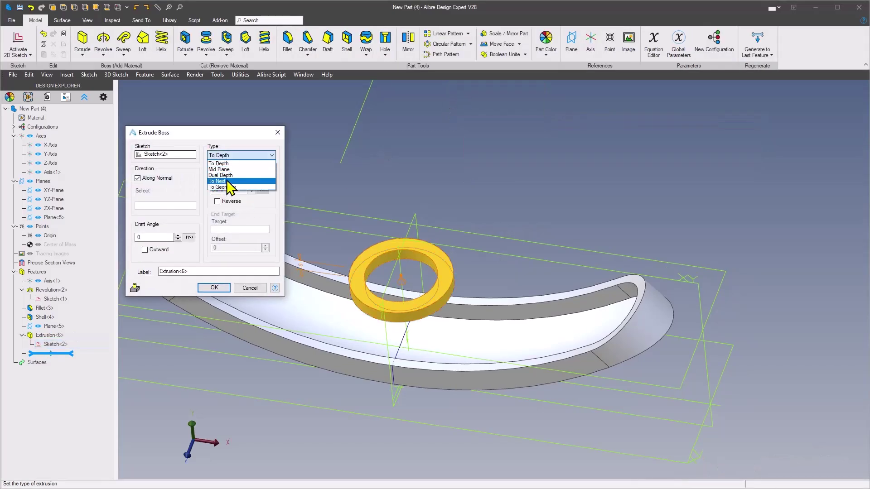
left_click(227, 181)
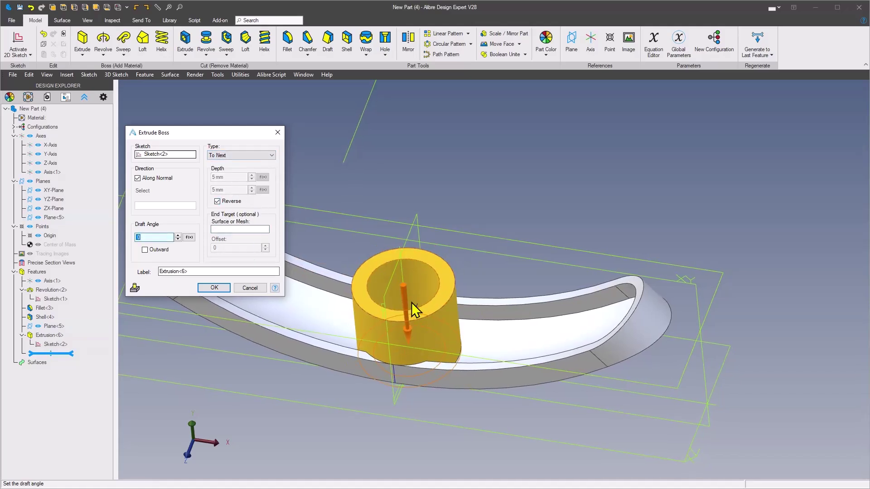
middle_click_drag(406, 308, 317, 317)
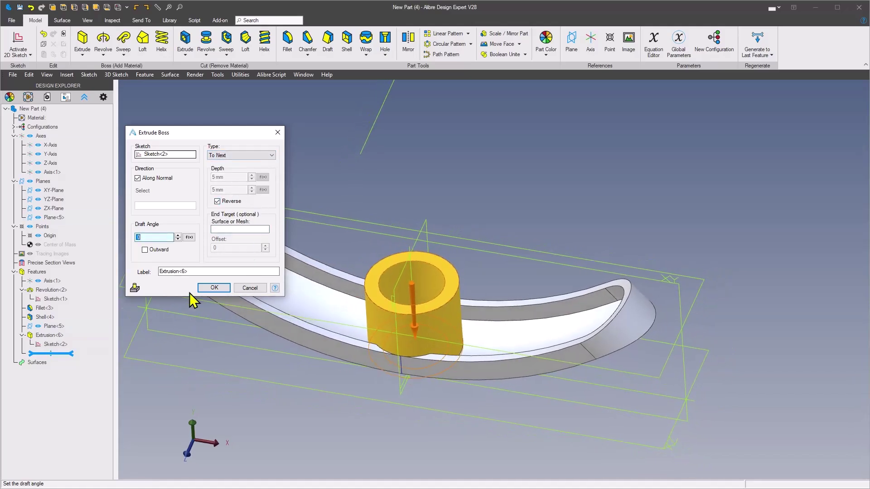
left_click(214, 288)
middle_click_drag(528, 165, 227, 162)
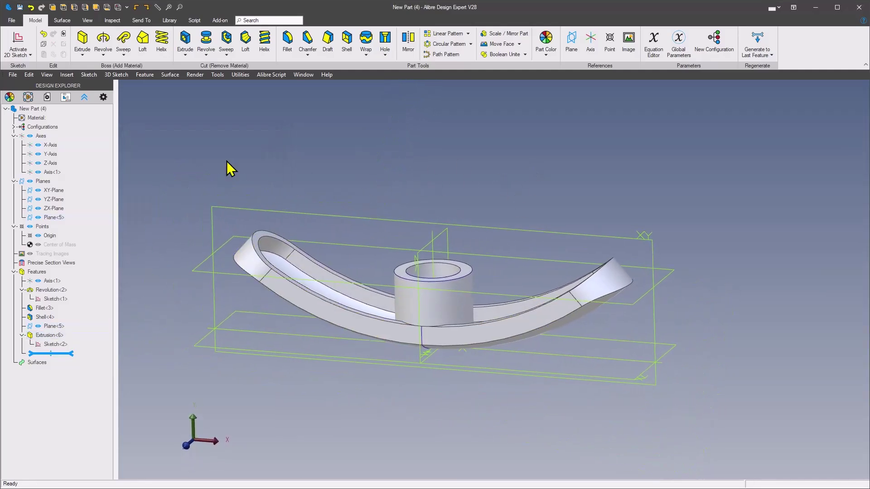
Step: Assign ABS as the part's material
right_click(35, 121)
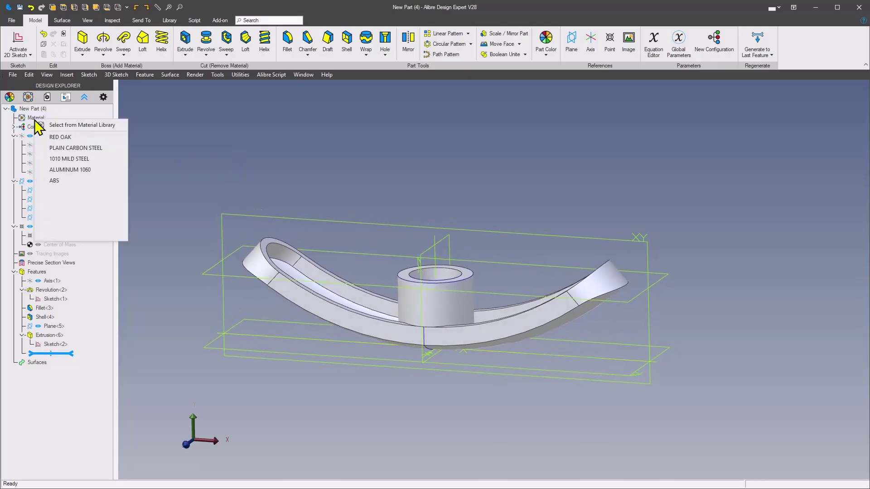
left_click(54, 181)
middle_click_drag(277, 168, 284, 161)
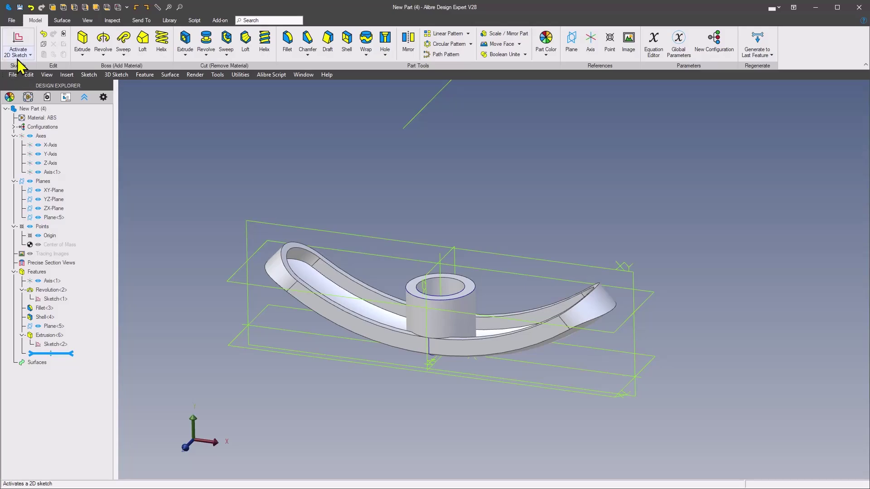
Step: Save the part as "item 1" in the Tutorials folder
left_click(20, 8)
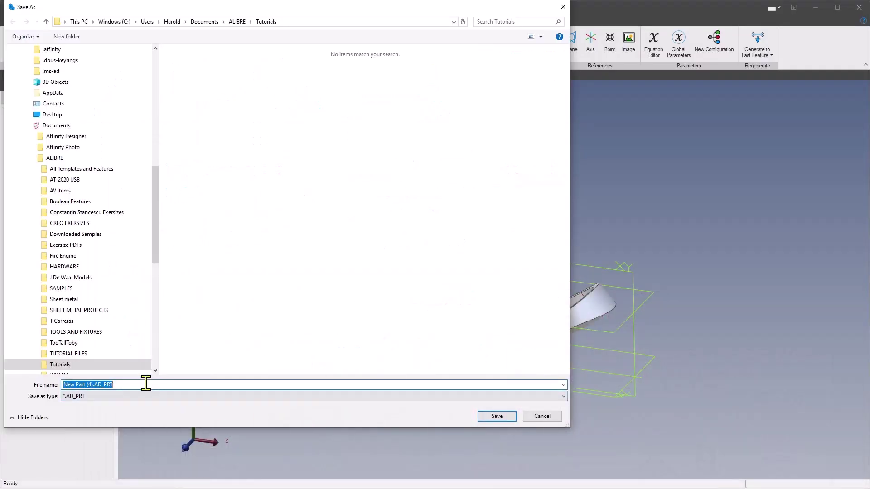
type("item 1")
key("Return")
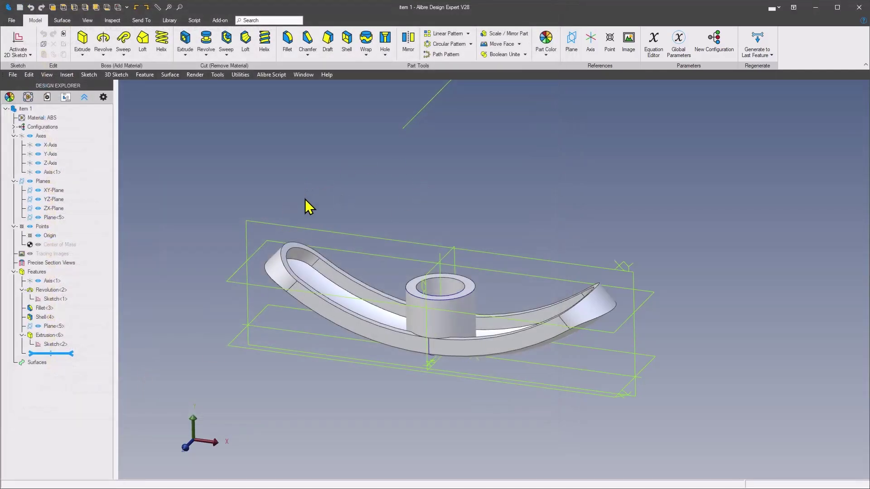
right_click_drag(580, 301, 444, 353)
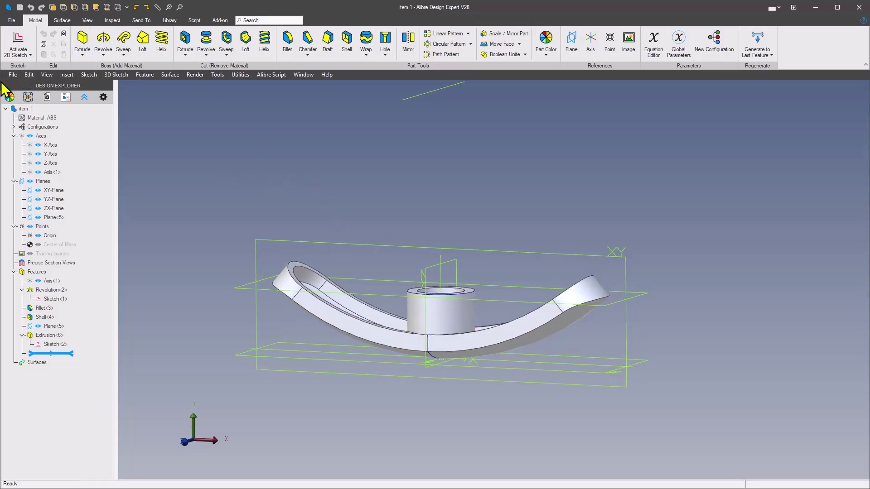
Step: Save a copy of the part as "item 2" in the Tutorials folder
left_click(13, 75)
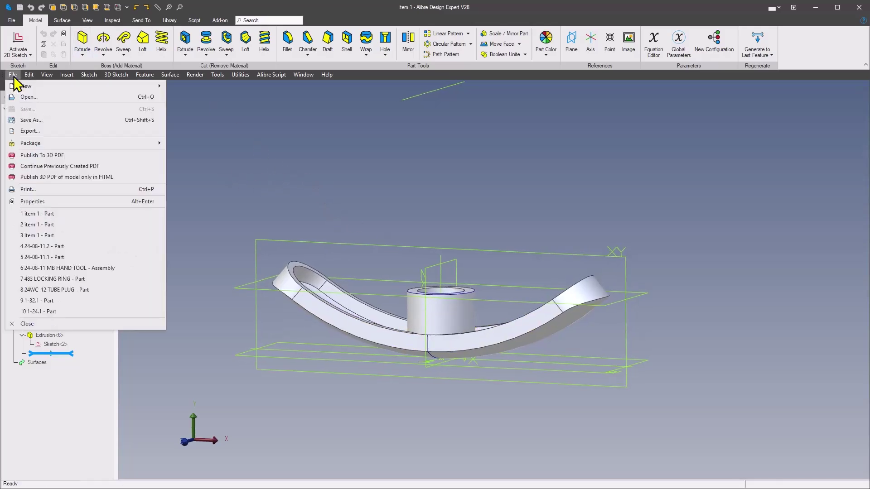
left_click(27, 120)
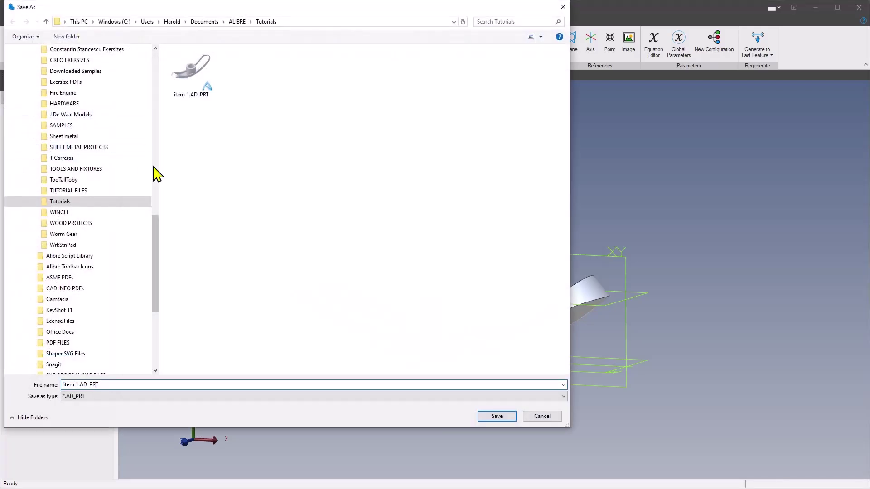
key("Return")
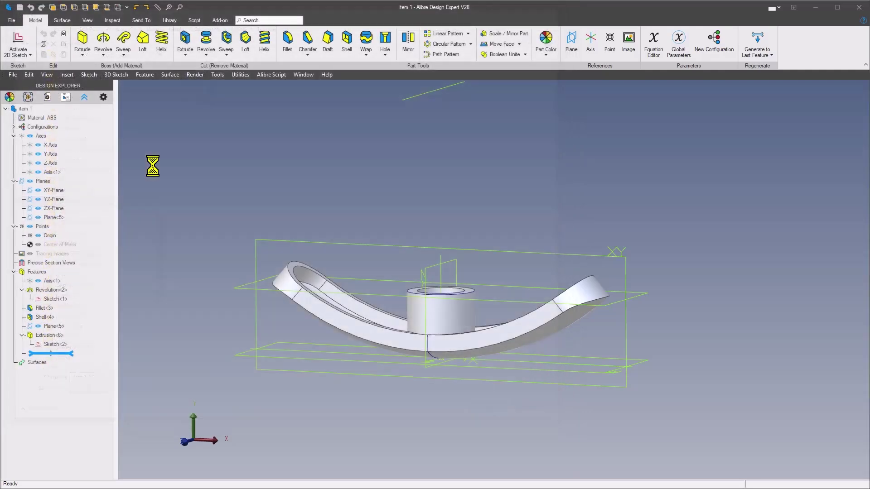
middle_click_drag(324, 153, 224, 261)
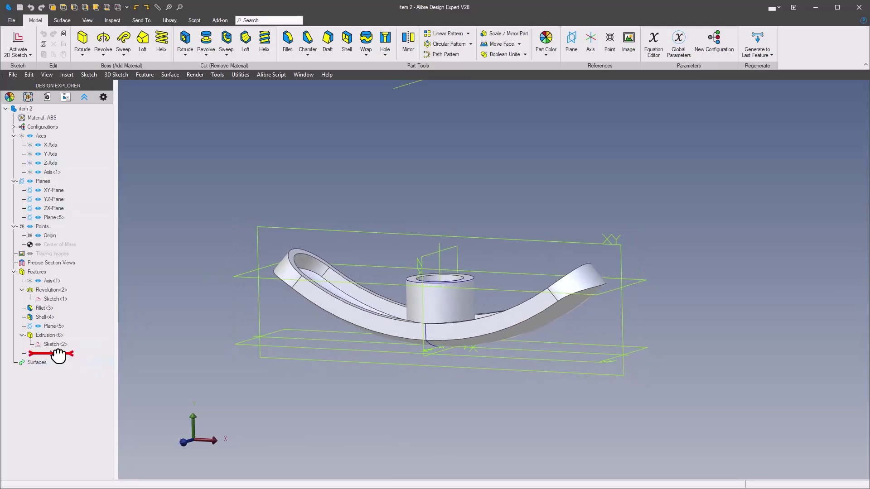
Step: Delete the ring extrusion, shell, fillet and revolution features, keeping the revolution's profile sketch
left_click(44, 337)
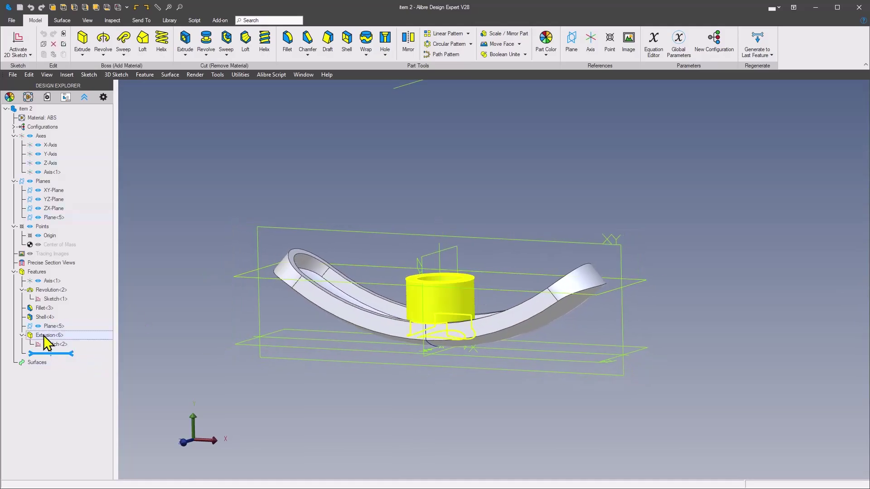
key("Delete")
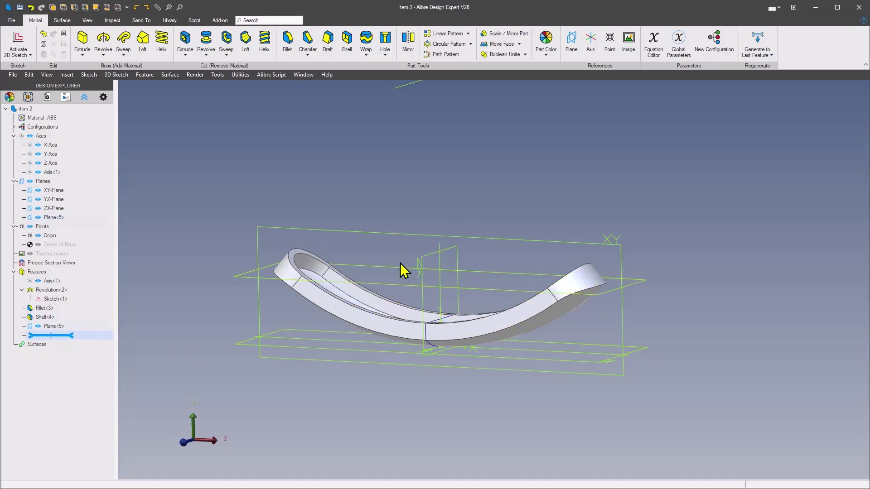
key("Delete")
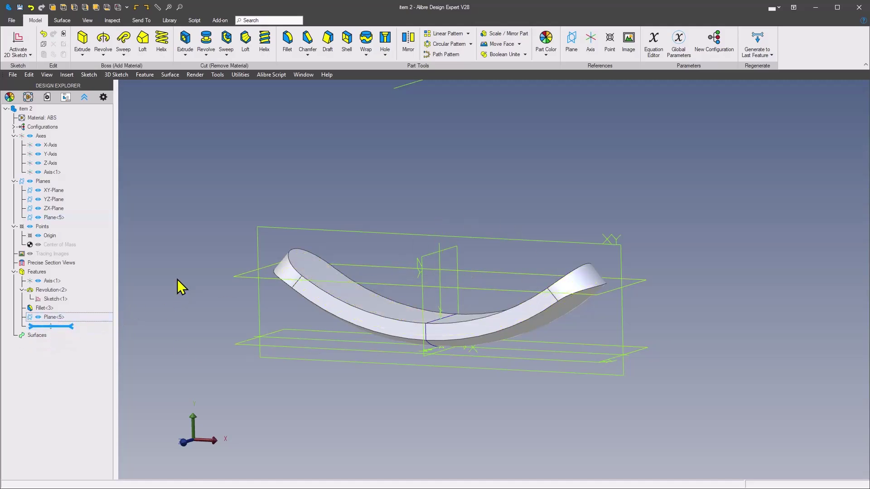
left_click(41, 310)
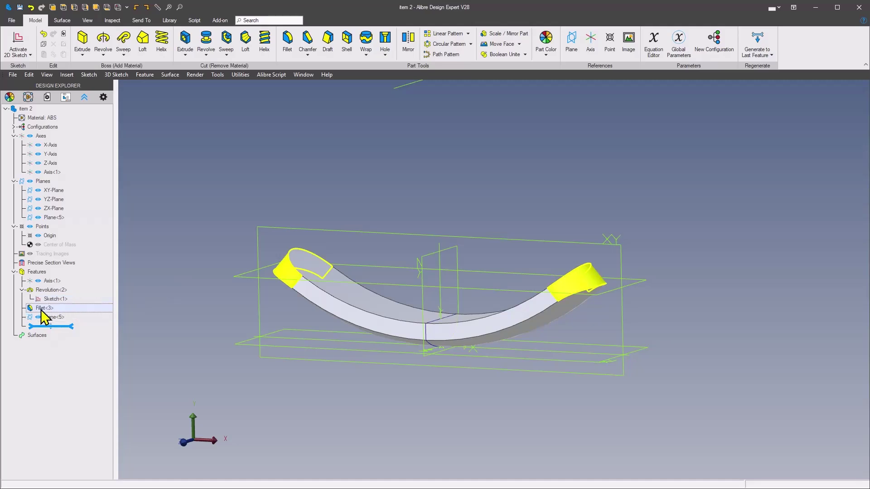
key("Delete")
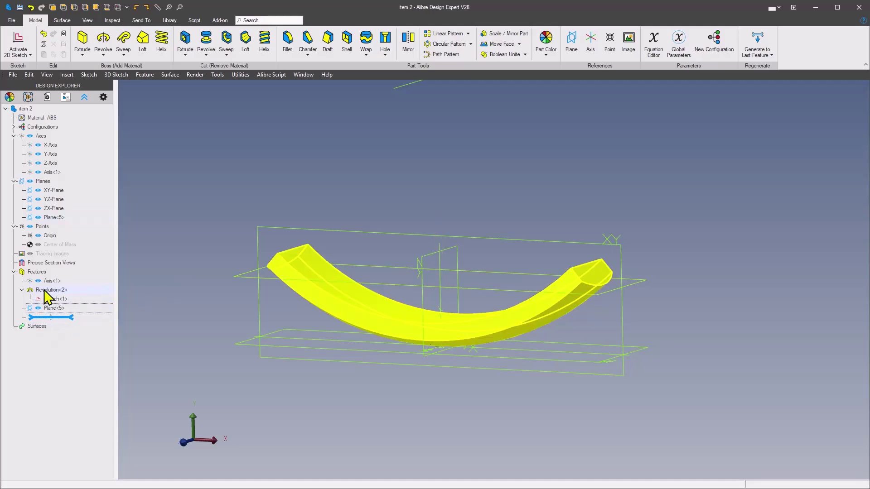
left_click(99, 290)
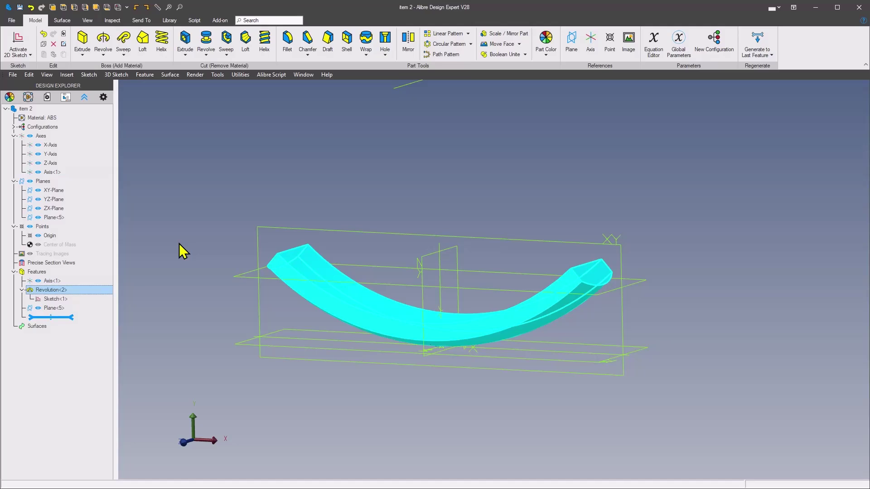
key("Delete")
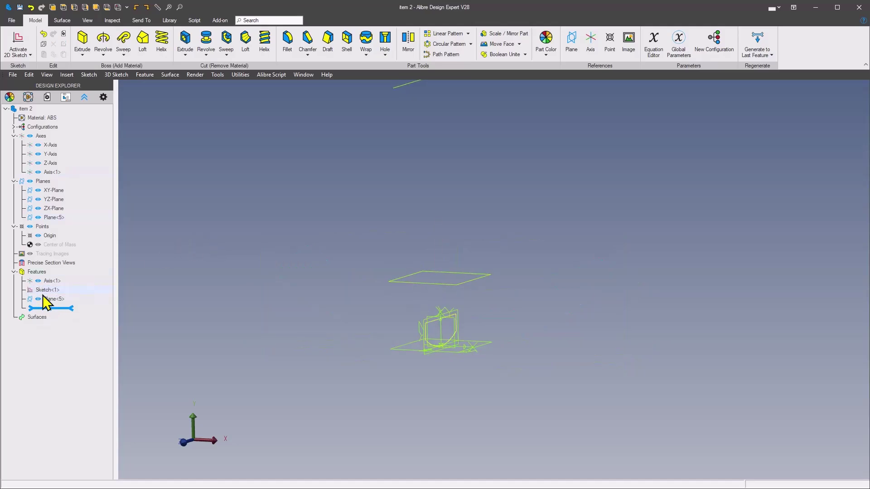
Step: Edit the remaining profile sketch and convert its whole chained outline to reference figures
right_click(40, 290)
left_click(61, 297)
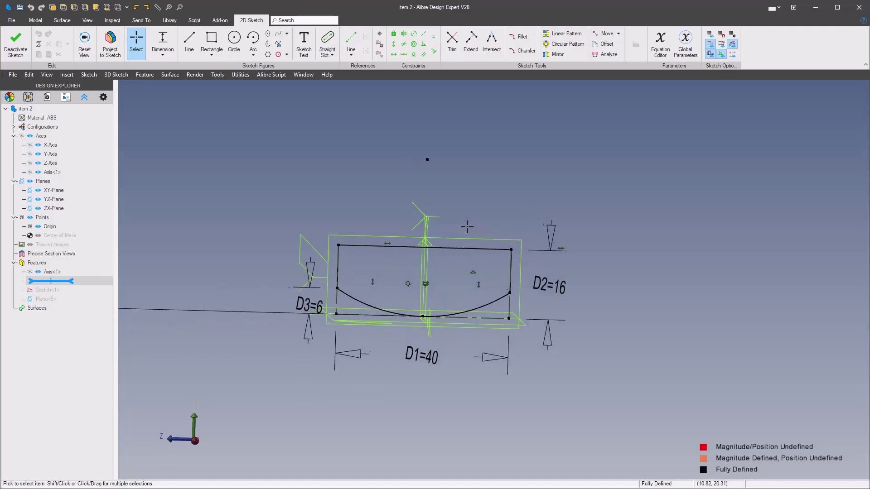
right_click(503, 302)
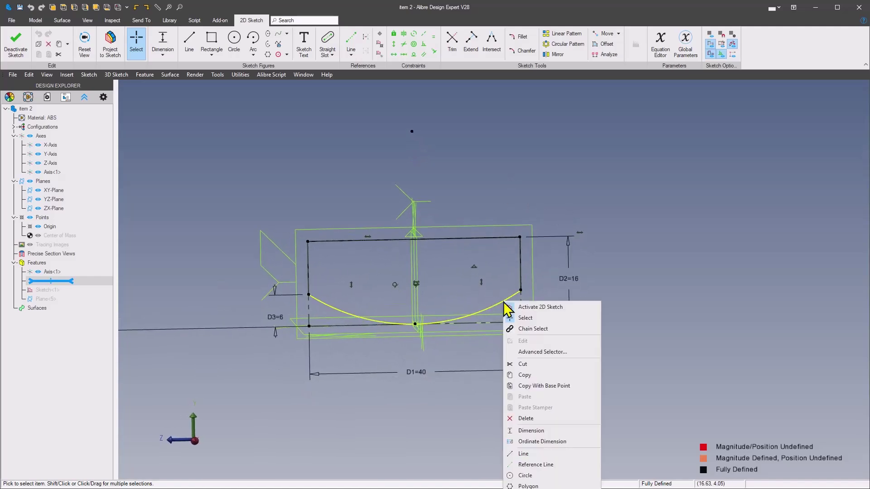
left_click(528, 329)
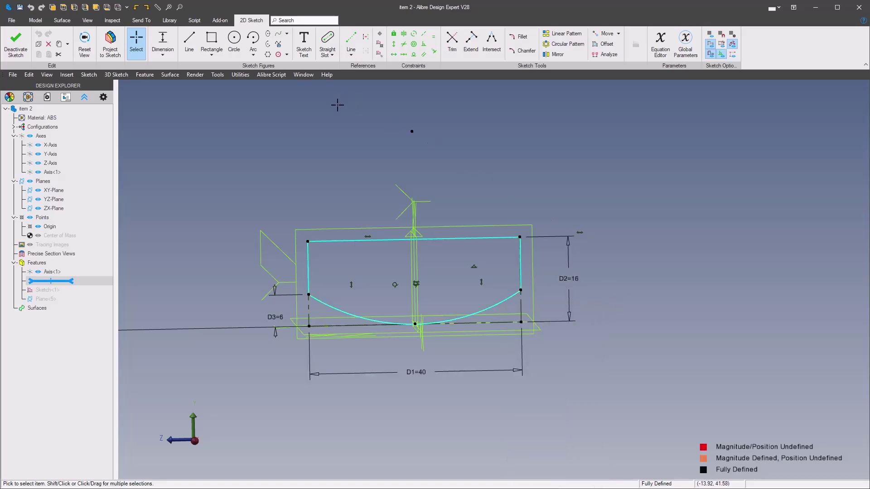
left_click(367, 40)
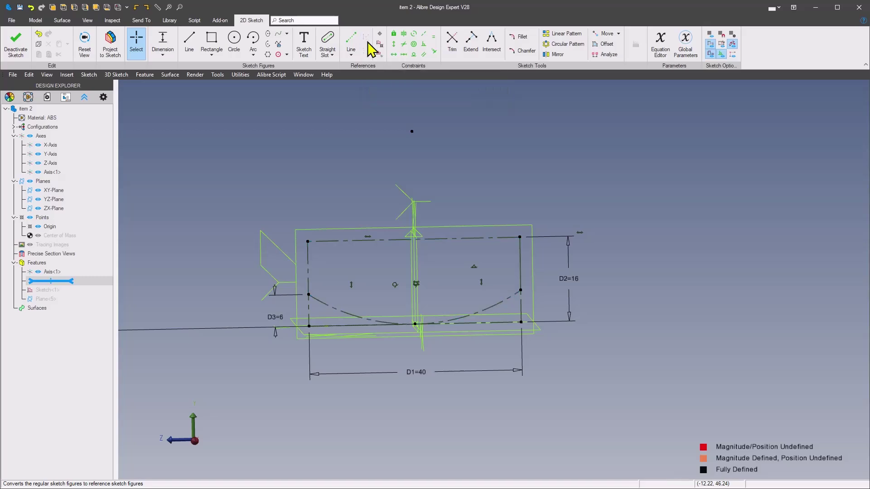
Step: Offset the profile's lower reference arc 4 mm toward the inside of the outline, with the direction flipped and Natural gap type
middle_click_drag(515, 208, 495, 200)
right_click(461, 186)
left_click(604, 45)
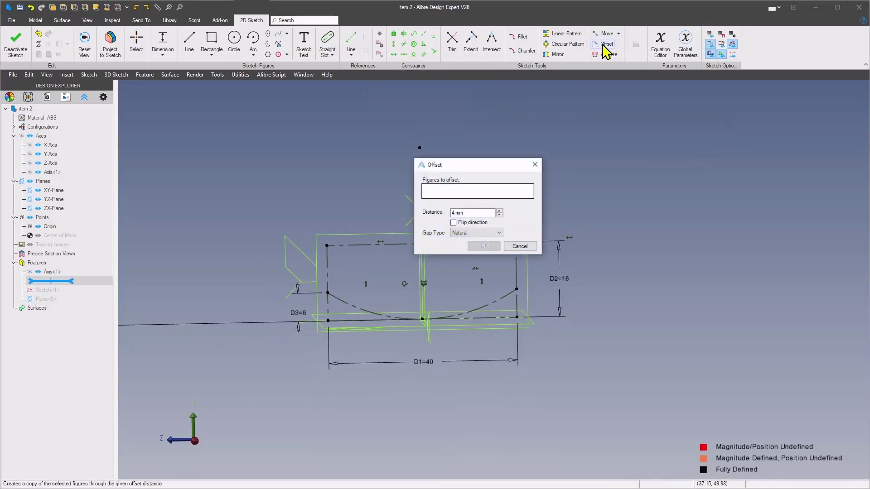
mouse_move(567, 164)
middle_mouse_down()
mouse_move(458, 235)
mouse_move(474, 212)
middle_mouse_up()
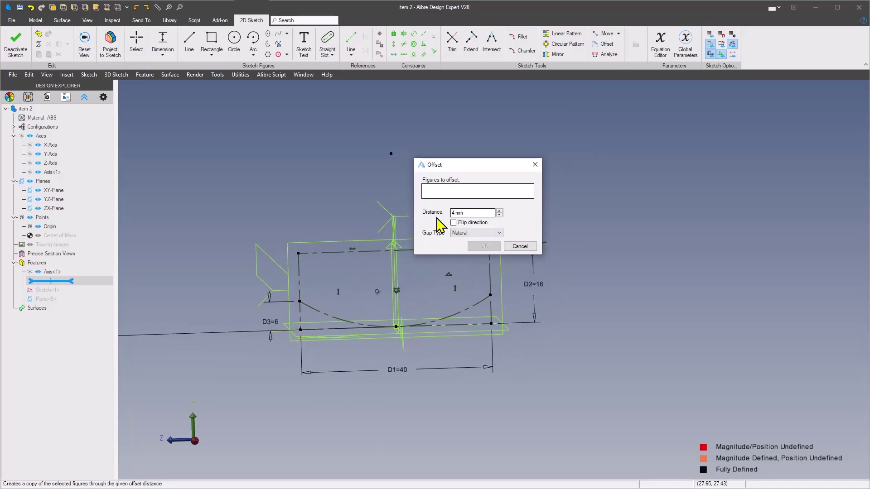
left_click(438, 315)
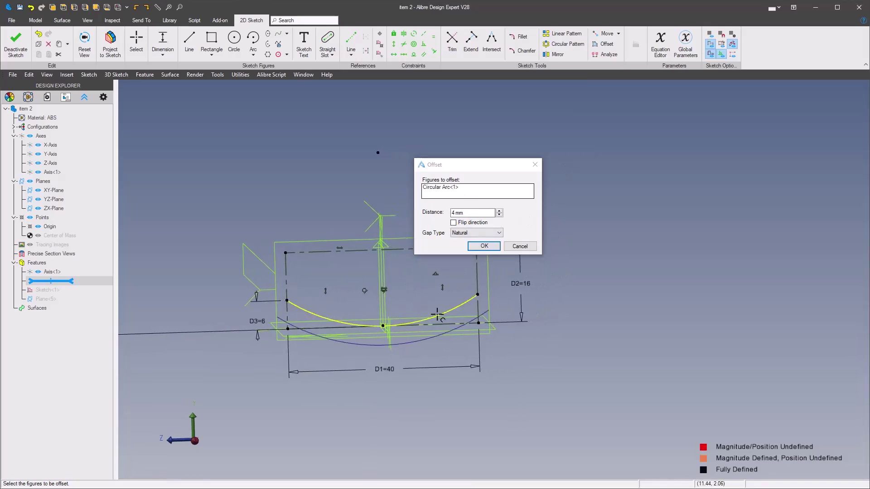
left_click(454, 223)
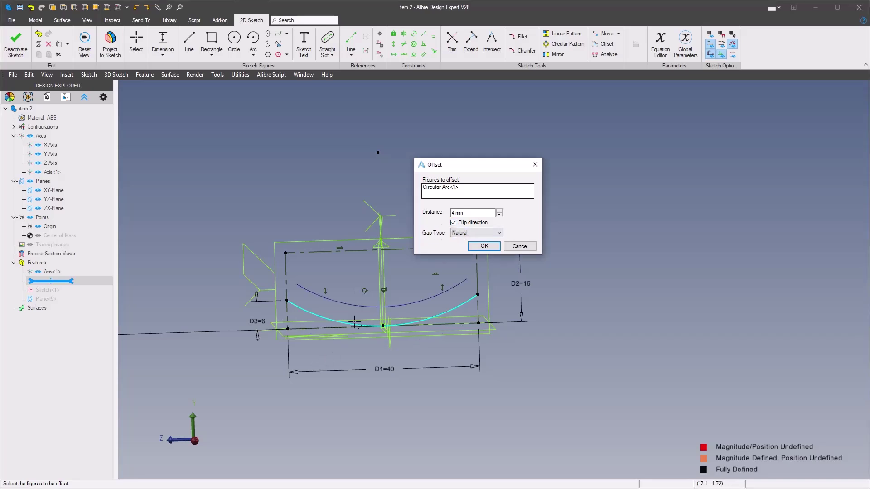
left_click(484, 247)
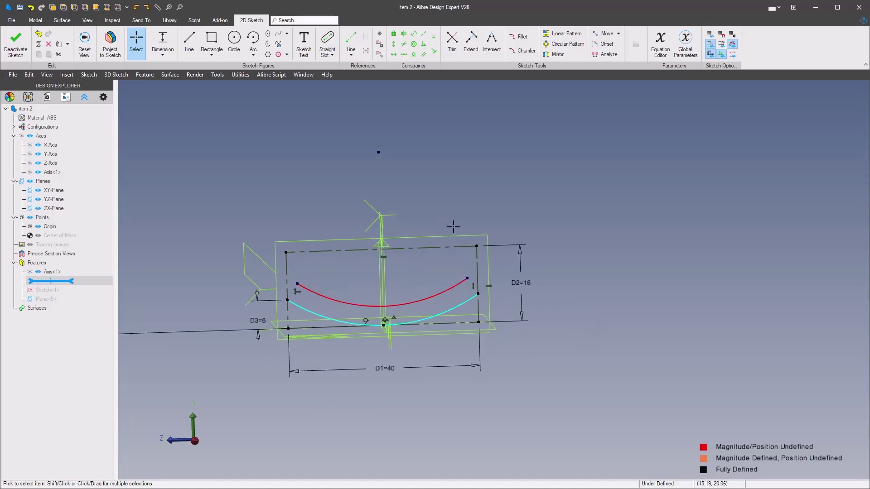
Step: Apply a Fix constraint to the offset arc inside the reference outline
left_click(394, 34)
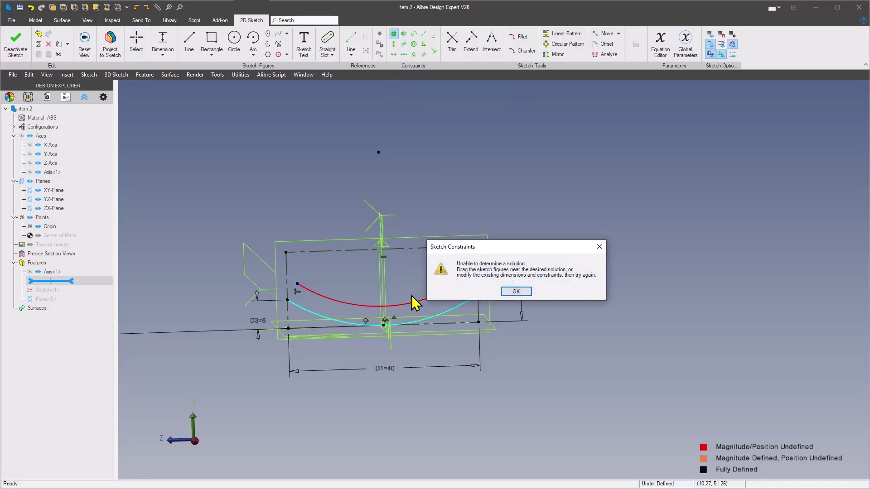
left_click(528, 292)
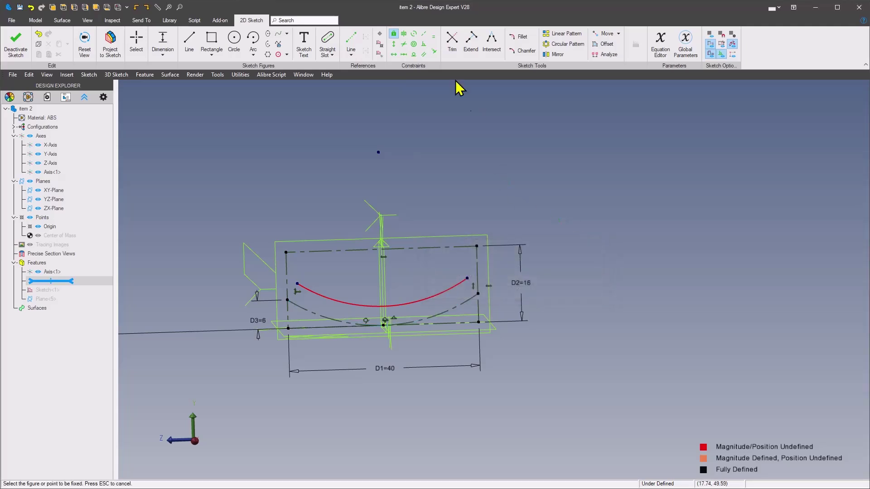
right_click(435, 296)
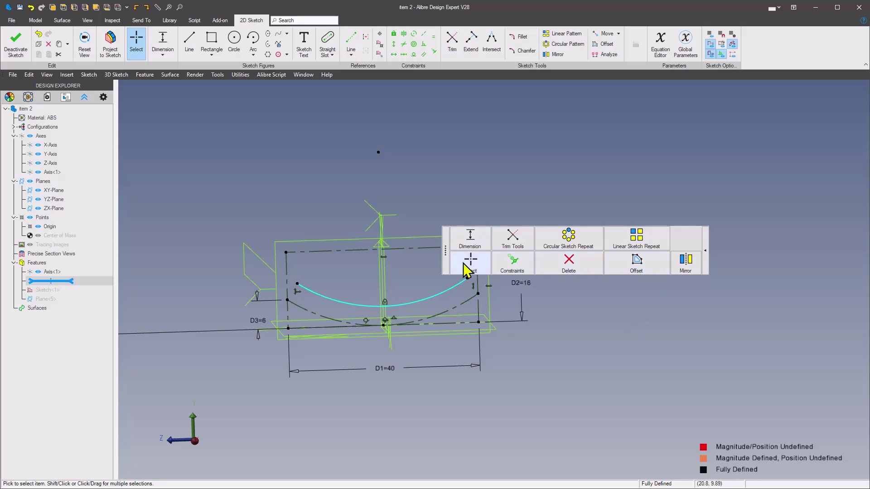
right_click(489, 175)
left_click(569, 203)
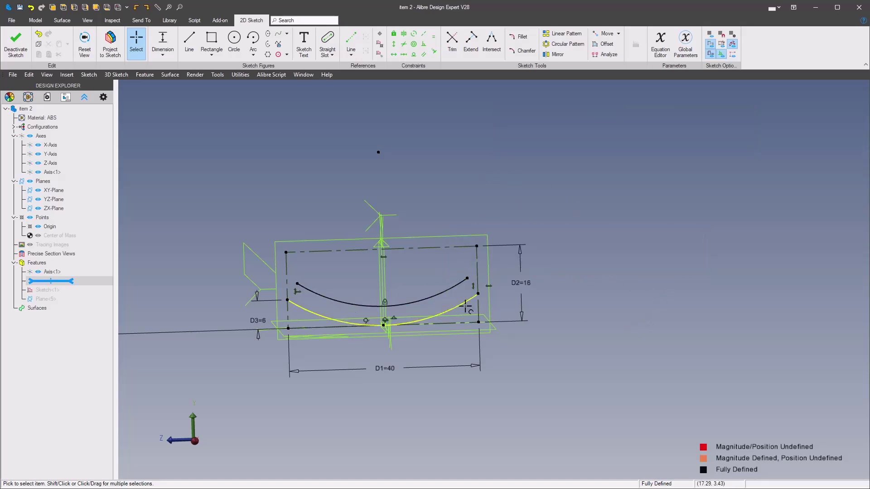
Step: Draw a three-point arc between the offset arc's two endpoints, bulging well below the reference outline to close the profile
right_click(478, 190)
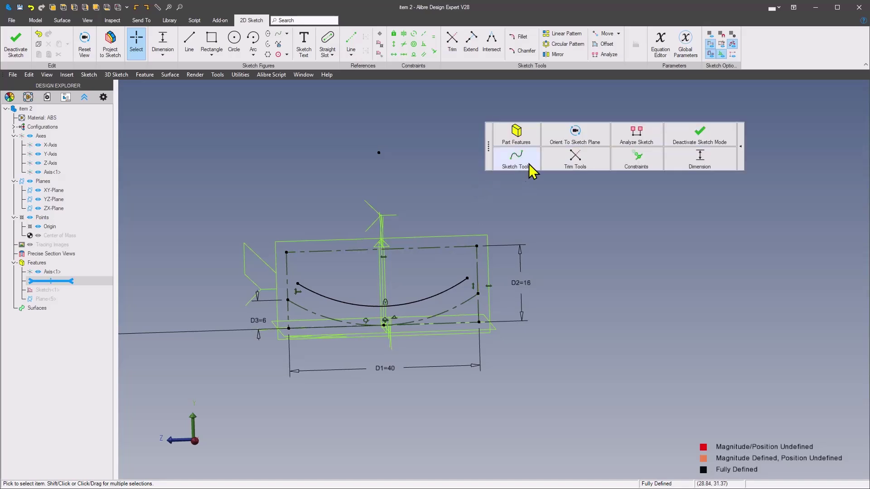
mouse_move(530, 169)
mouse_move(495, 192)
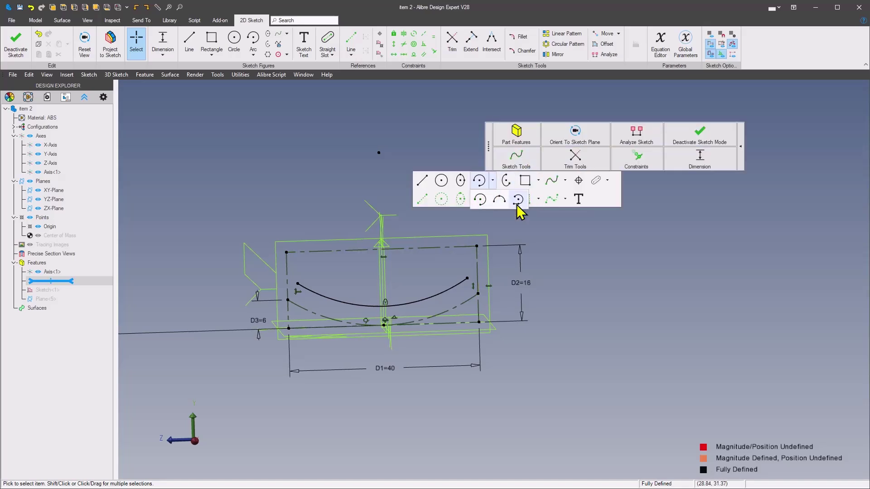
left_click(498, 200)
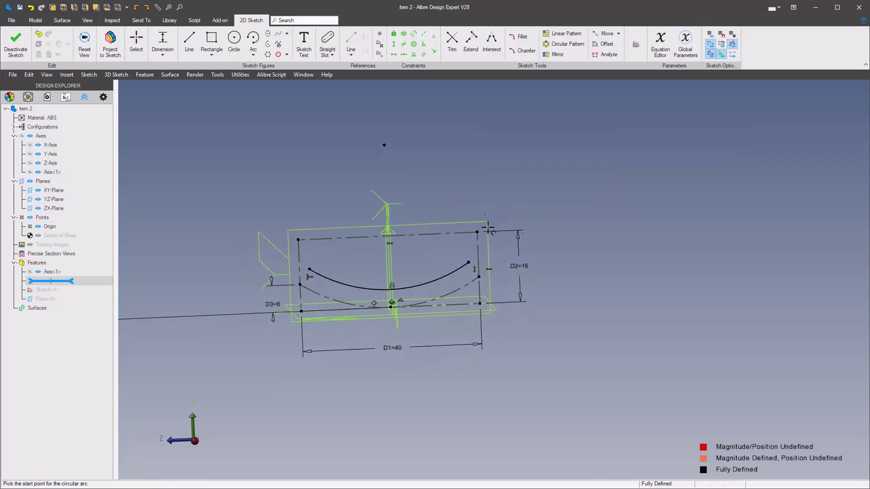
left_click(319, 261)
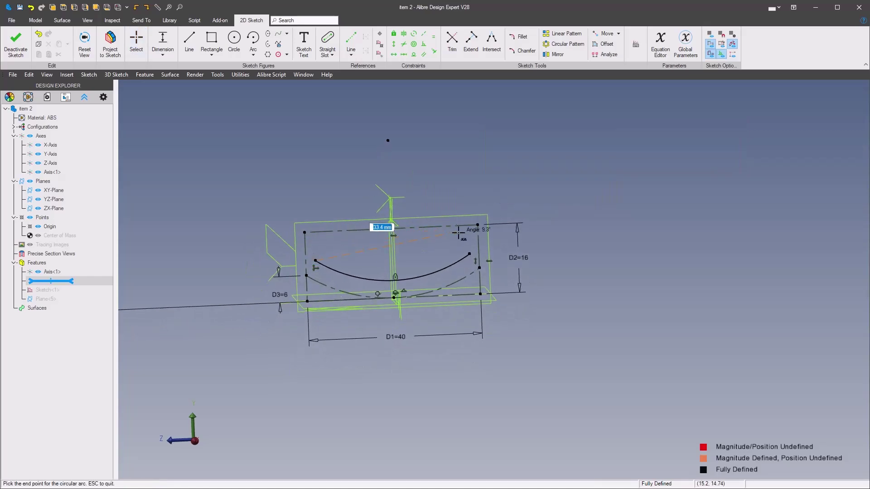
left_click(470, 254)
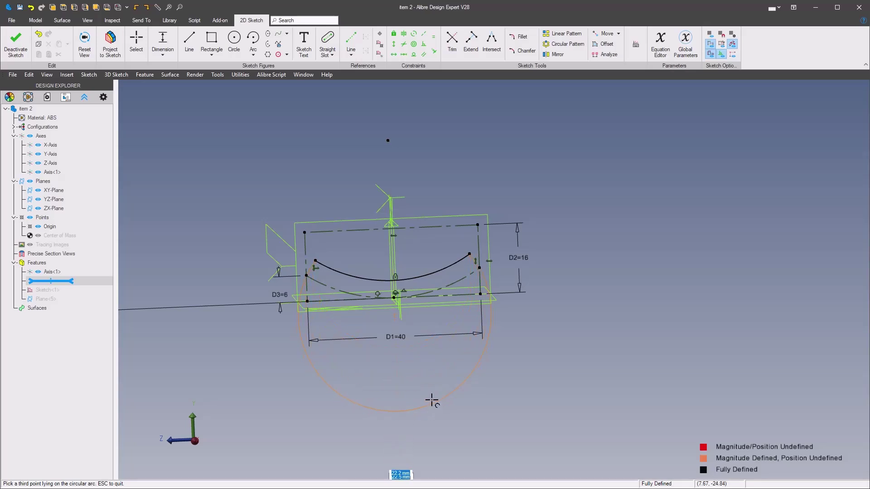
left_click(407, 393)
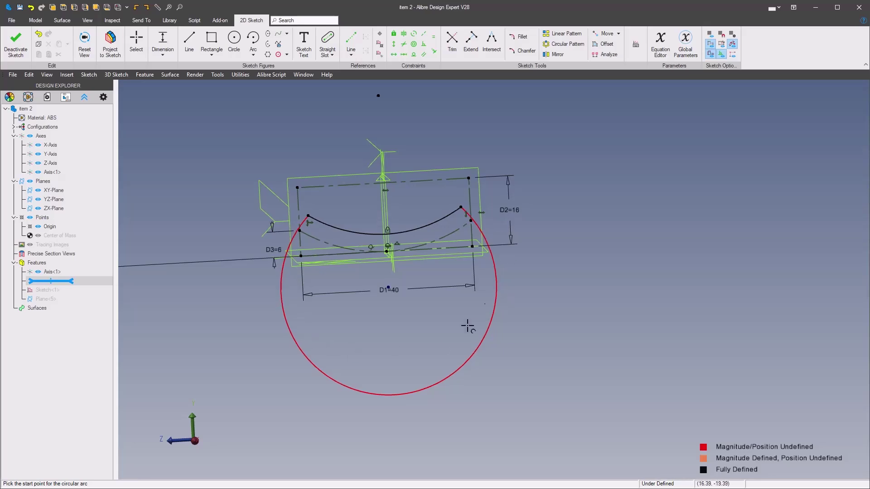
Step: Apply a Fix constraint to the large lower arc and close the profile sketch
right_click(601, 278)
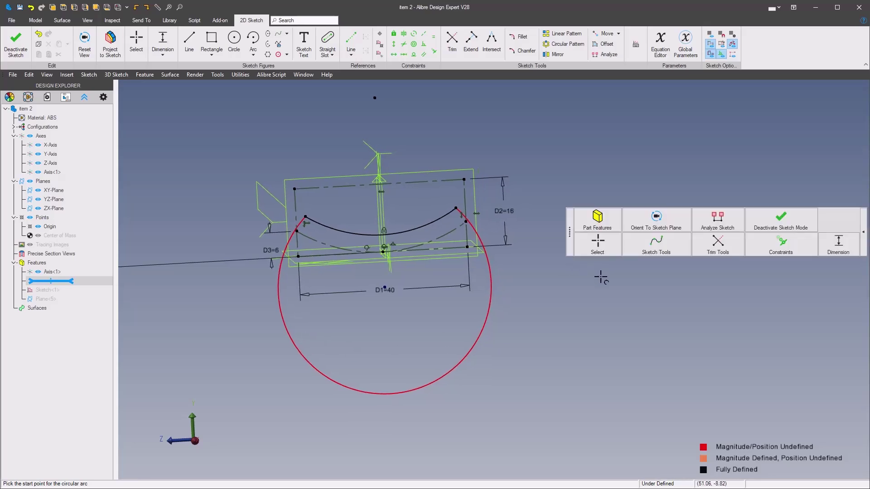
left_click(595, 247)
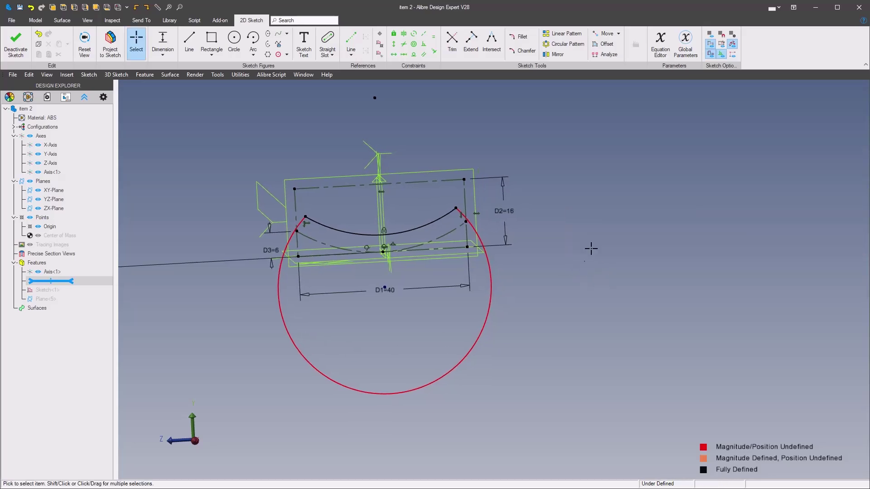
left_click(393, 34)
right_click(497, 276)
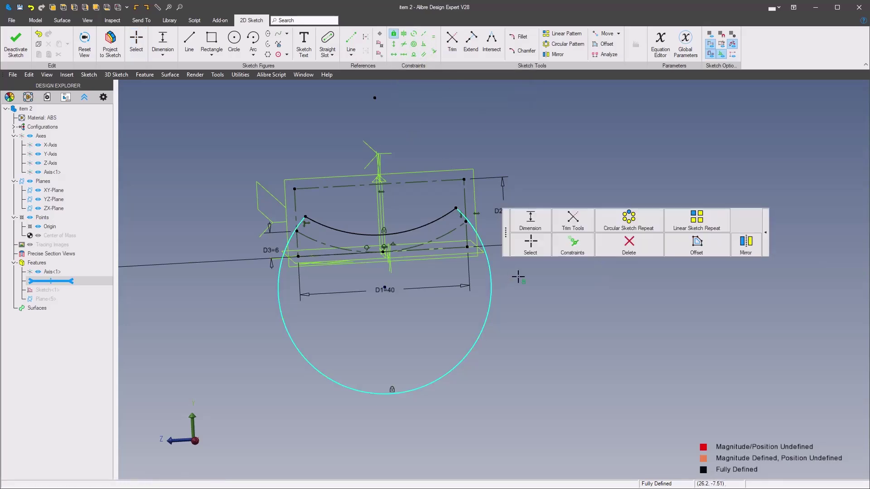
left_click(539, 251)
right_click(554, 280)
middle_click_drag(554, 281, 559, 212)
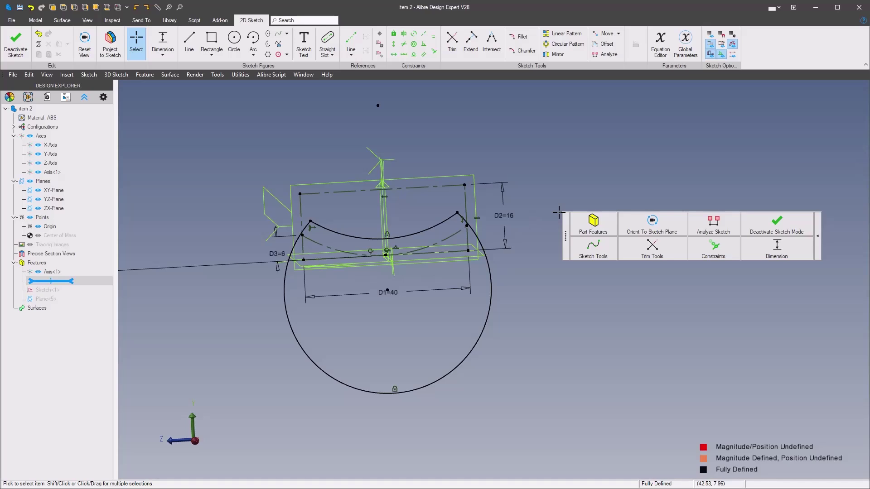
left_click(777, 229)
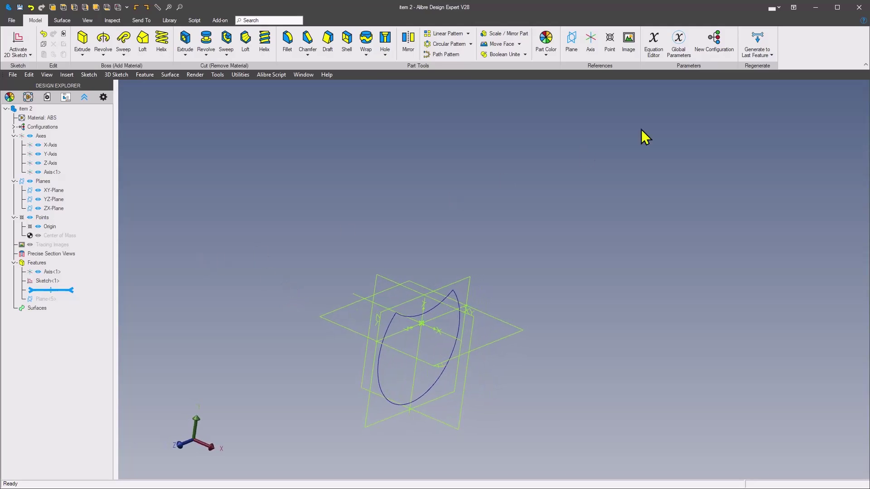
Step: Regenerate to the last feature and sketch a circle of diameter 40-12 mm centred on the origin of the ZX-Plane
left_click(757, 40)
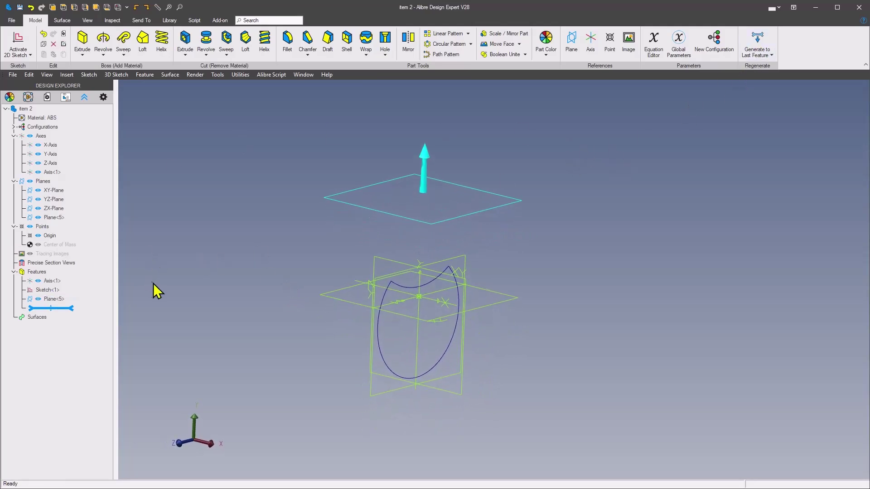
right_click(515, 304)
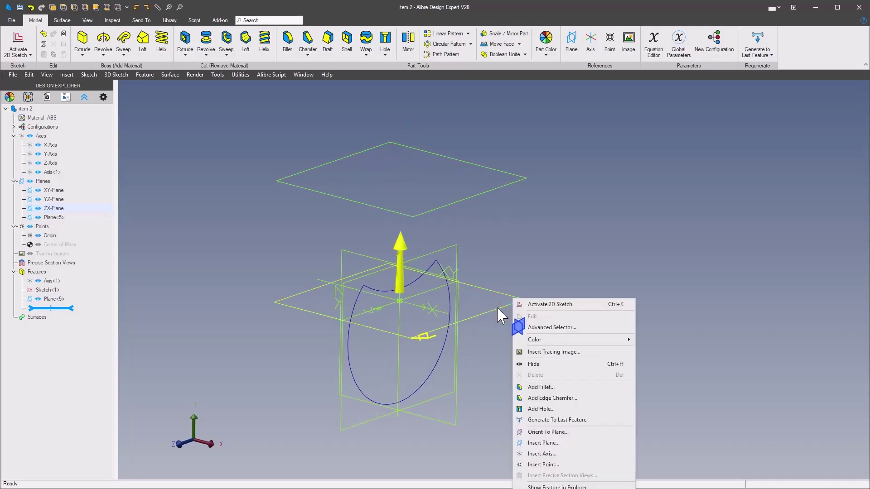
left_click(550, 306)
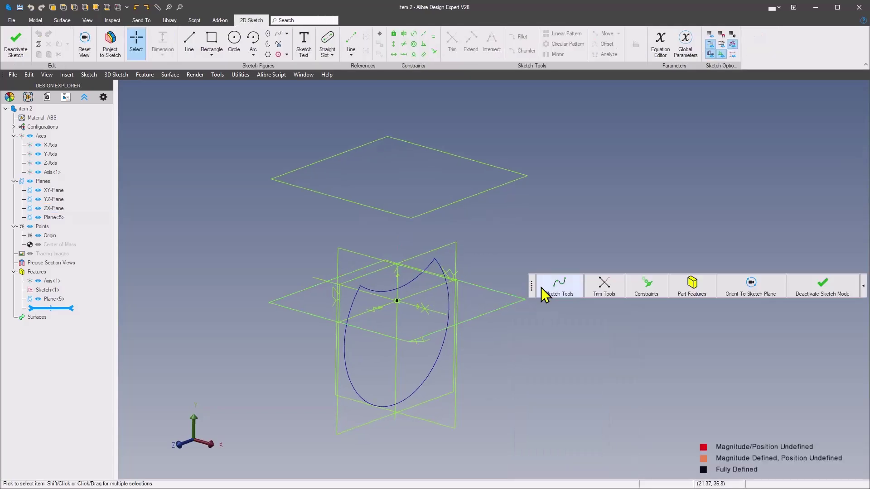
mouse_move(550, 287)
left_click(486, 248)
left_click(397, 301)
middle_click_drag(436, 289, 429, 304)
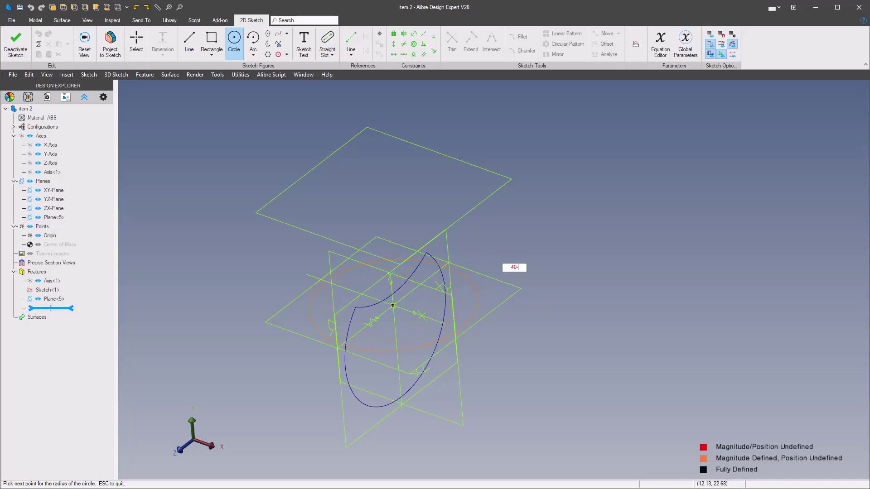
key("Return")
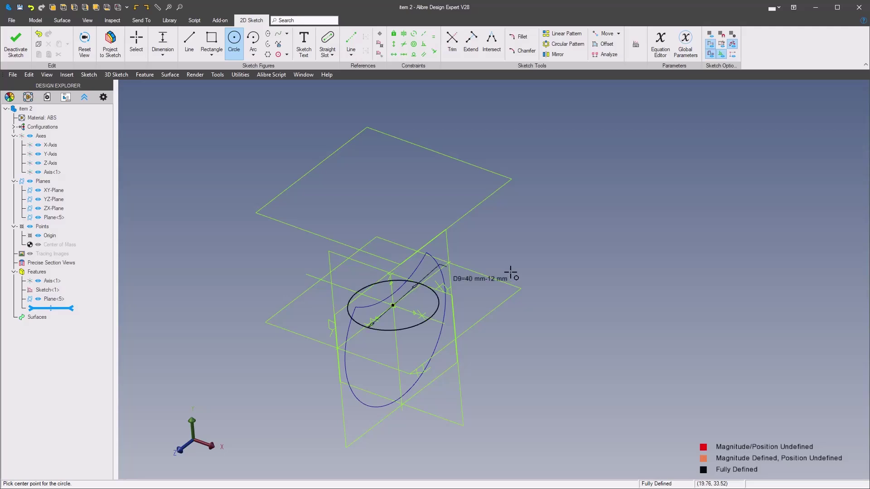
Step: Extrude the circle as a boss to a depth of 40 mm along the normal
scroll(563, 264, "up", 2)
scroll(550, 299, "down", 2)
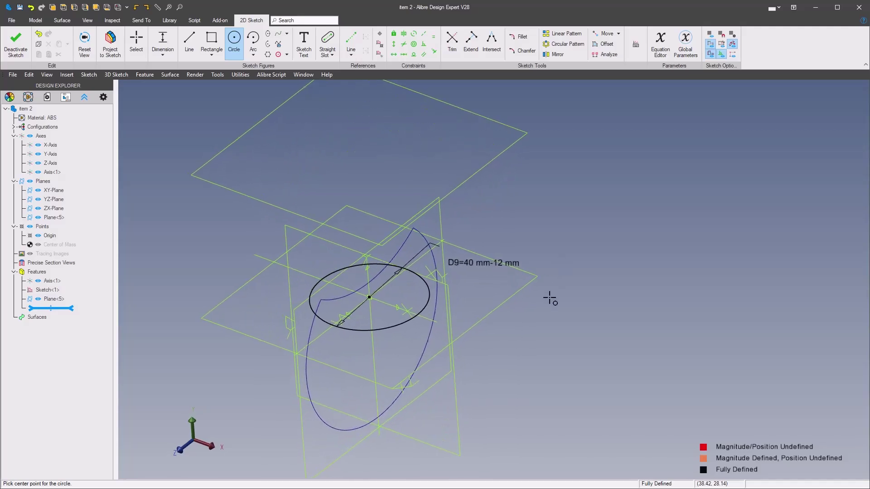
right_click(594, 309)
mouse_move(599, 248)
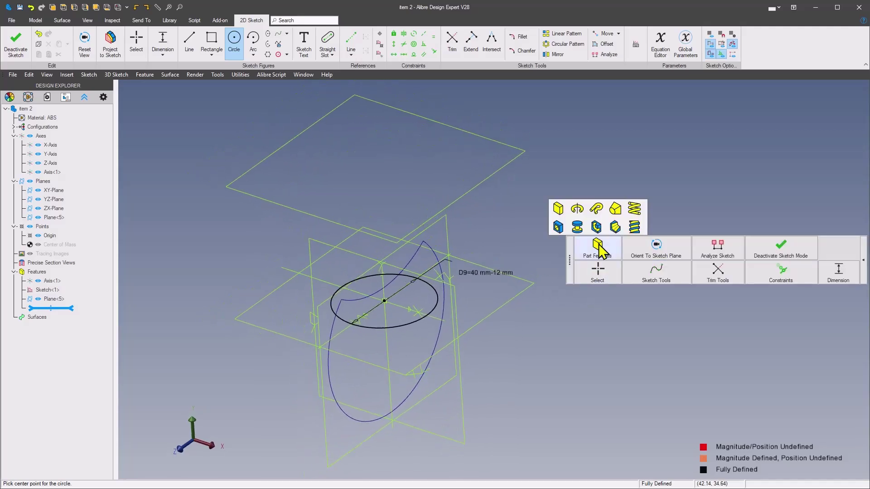
left_click(558, 209)
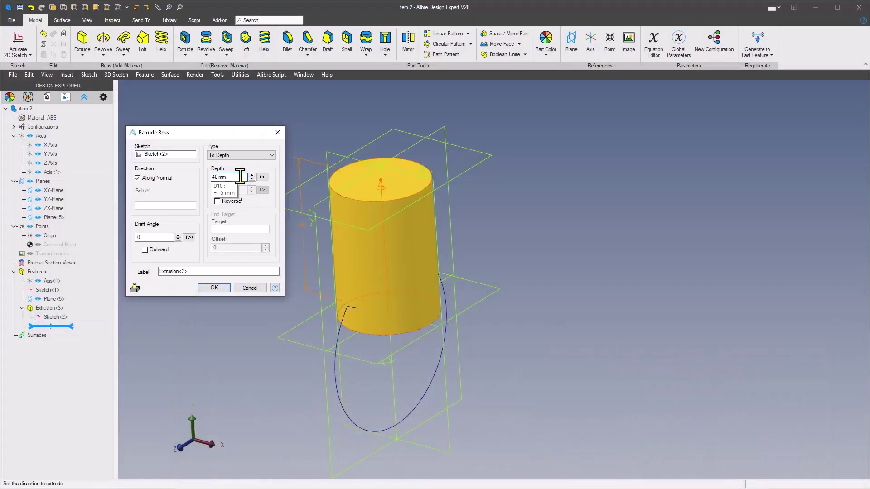
left_click(219, 288)
left_click(524, 258)
middle_click_drag(524, 258, 530, 343)
middle_click_drag(476, 210, 535, 247)
Step: Sketch a 32 mm diameter circle on the cylinder's upper face, centred on its axis
right_click(413, 248)
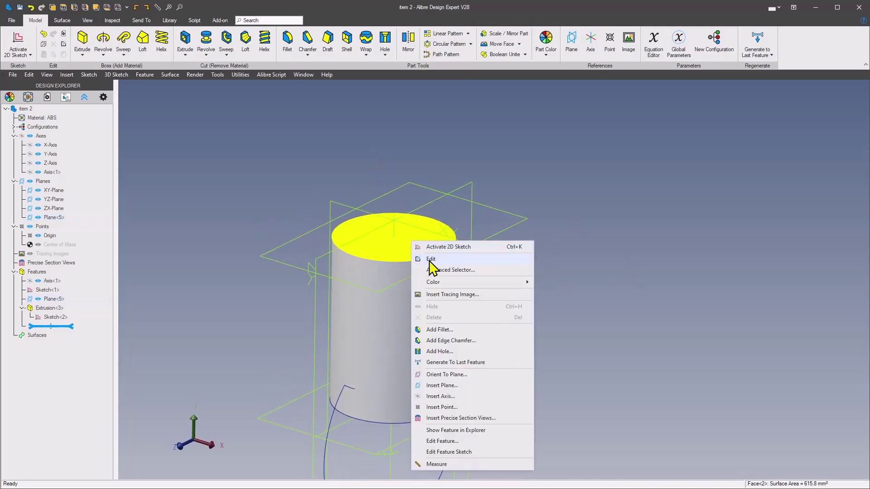
left_click(443, 248)
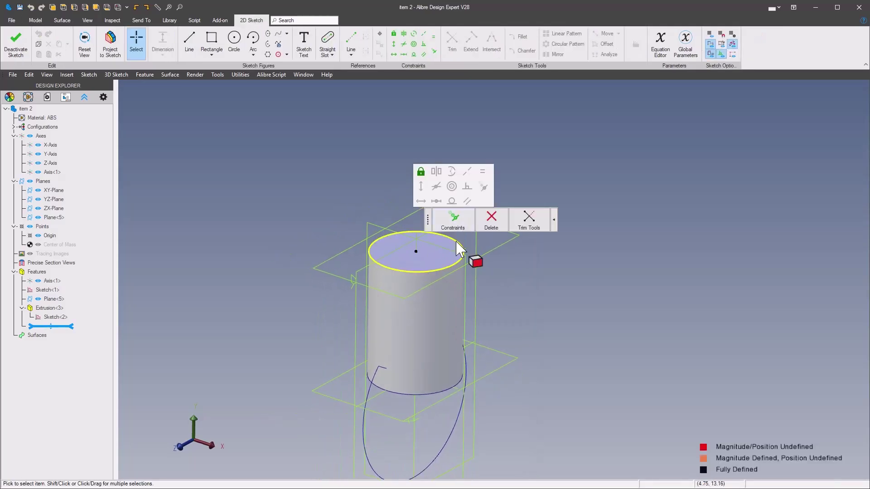
left_click(527, 261)
mouse_move(558, 240)
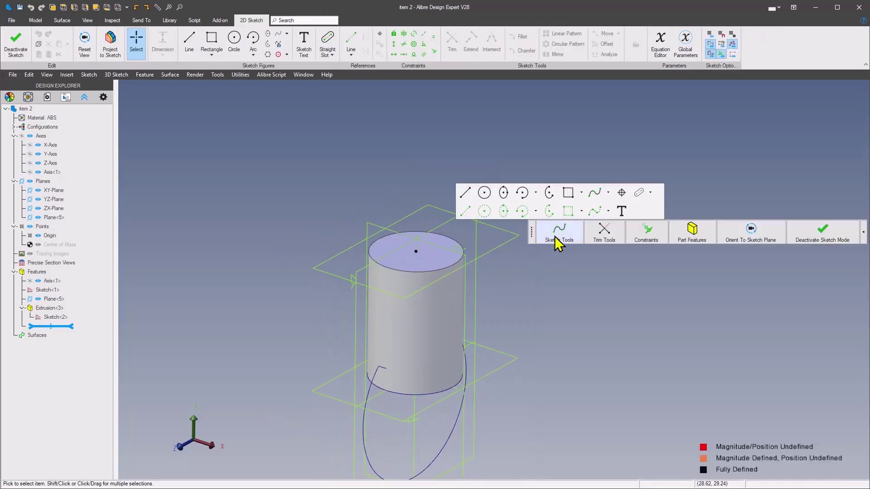
left_click(485, 193)
left_click(416, 252)
type("32")
key("Return")
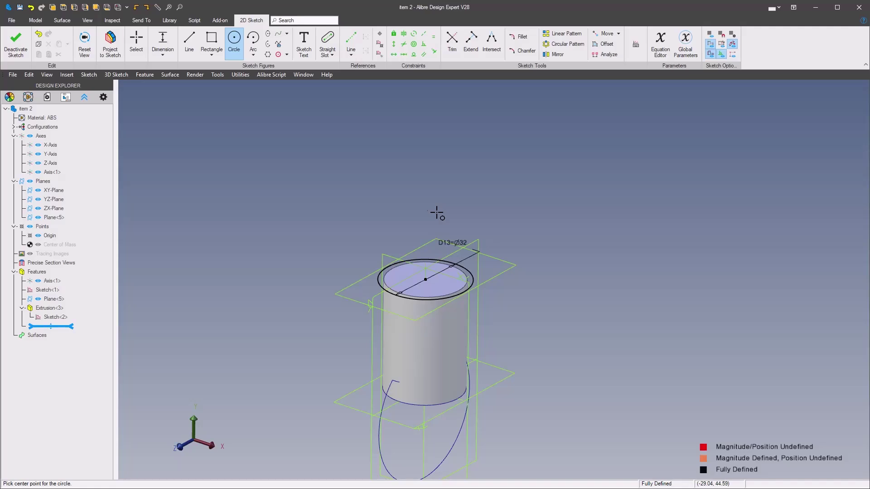
Step: Extrude the 32 mm circle upward as a boss to a depth of 105-40 mm
right_click(394, 192)
mouse_move(419, 145)
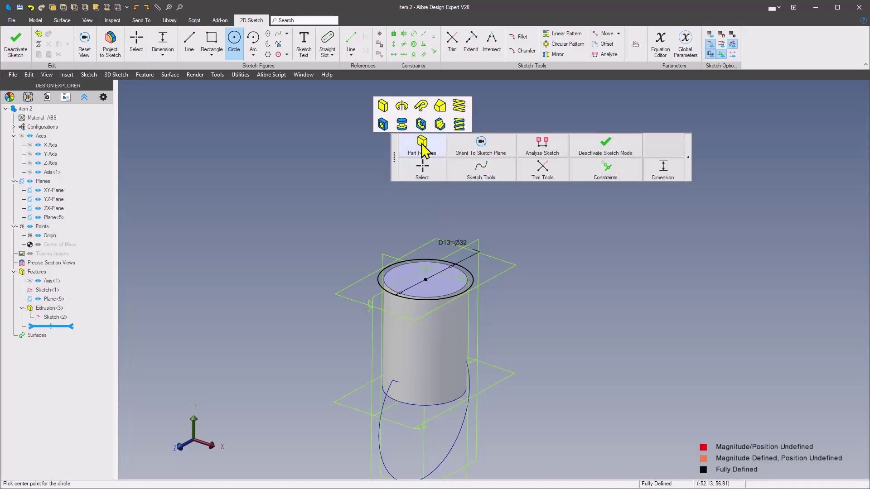
left_click(385, 106)
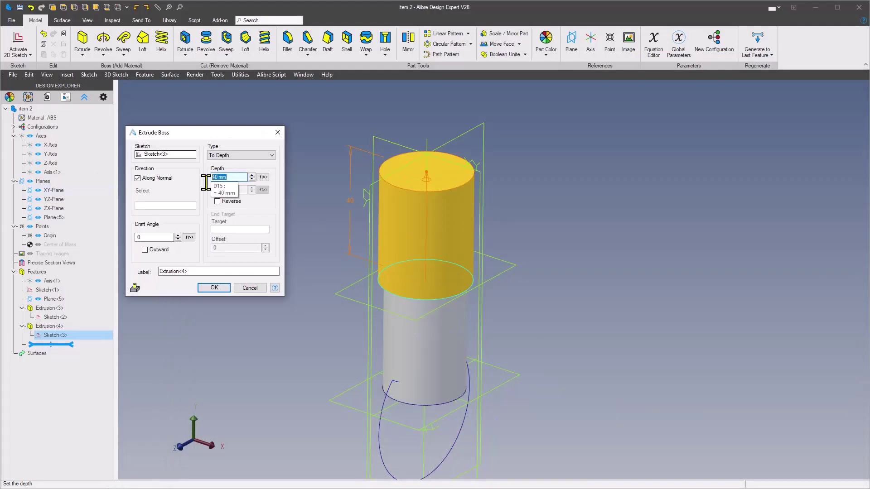
type("105-40")
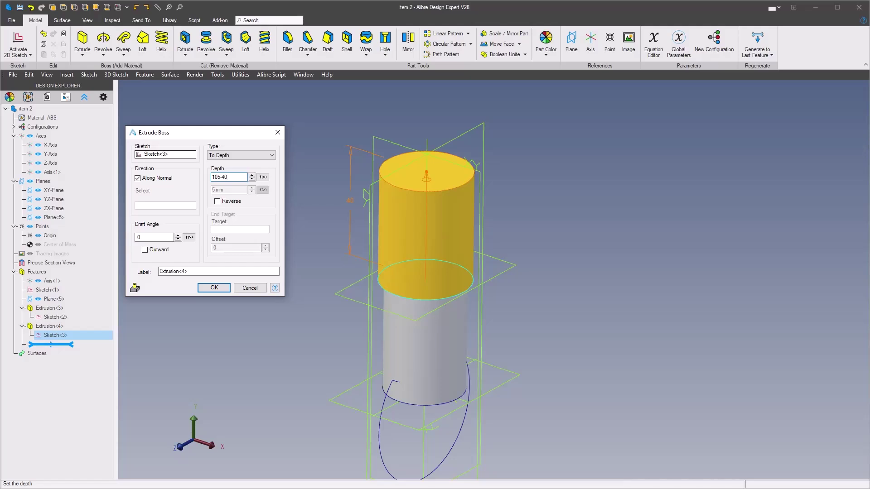
key("Tab")
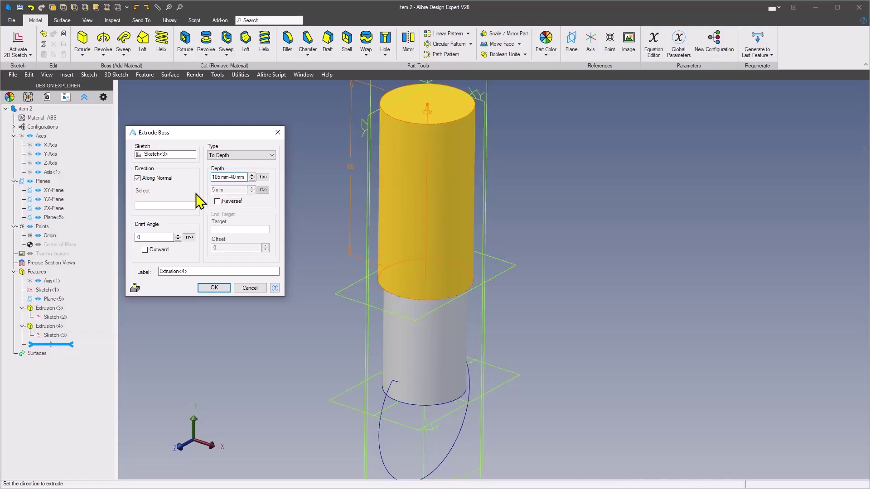
left_click(217, 290)
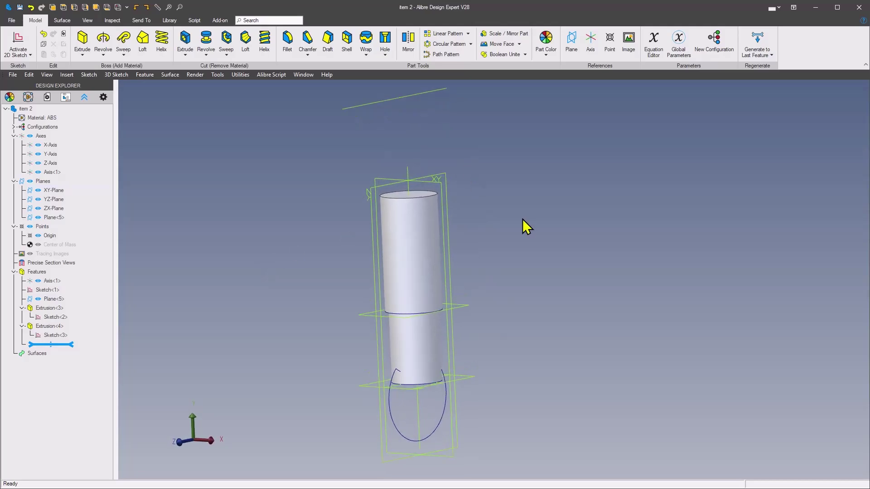
Step: Measure the overall distance between the top and bottom end faces of the stepped cylinder
middle_click_drag(409, 183, 428, 346)
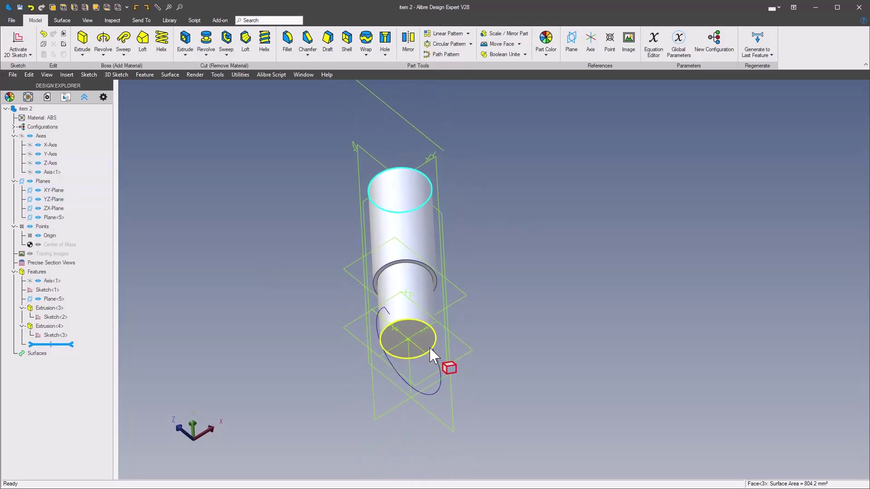
left_click(428, 342, "ctrl")
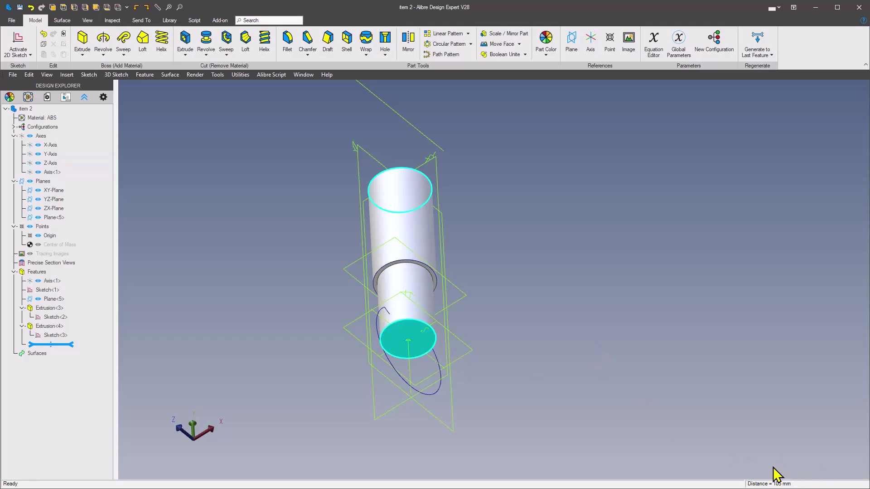
left_click(675, 421)
middle_click_drag(675, 422, 272, 108)
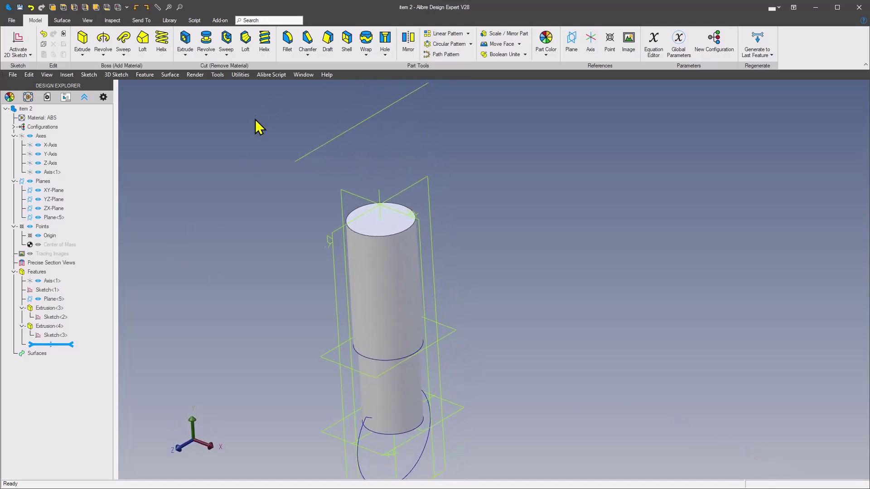
Step: Chamfer the cylinder's top face edge with an equal distance of 8 mm
left_click(307, 36)
left_click(290, 181)
type("8")
left_click(229, 171)
left_click(359, 227)
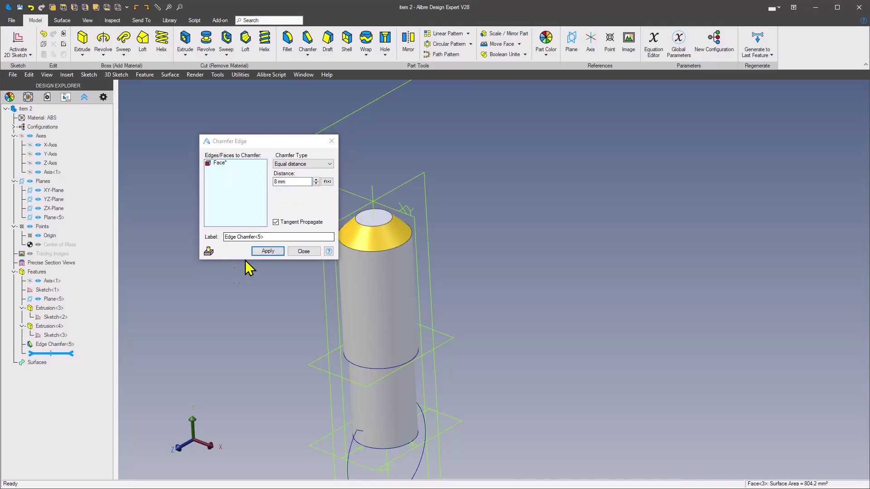
left_click(272, 252)
left_click(303, 252)
Step: Revolve-cut the stepped cylinder's lower end with the reused profile sketch about the offset reference axis, using a mid-plane angle of 84°
middle_click_drag(494, 251, 228, 211)
mouse_move(230, 171)
middle_mouse_down()
mouse_move(320, 271)
mouse_move(242, 241)
middle_mouse_up()
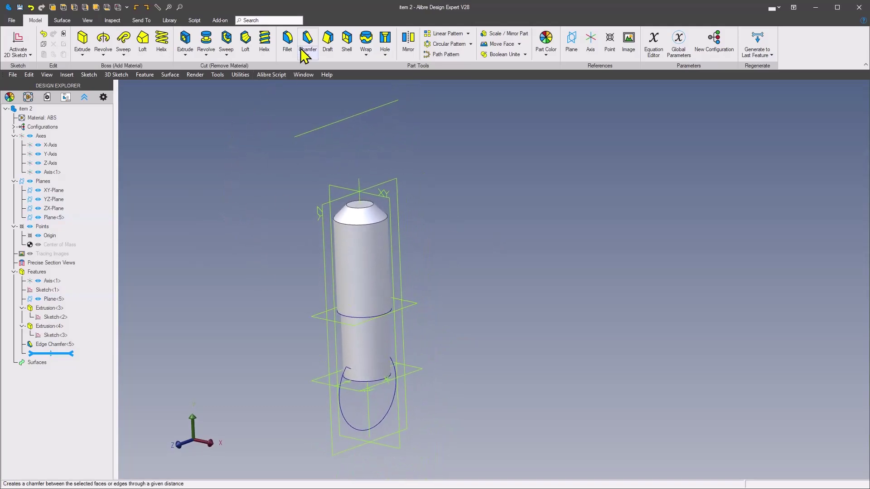
left_click(207, 45)
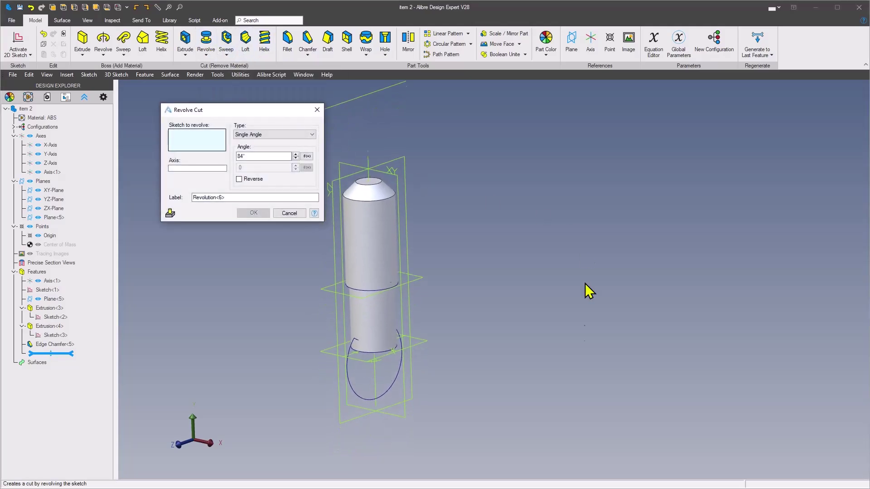
left_click(401, 378)
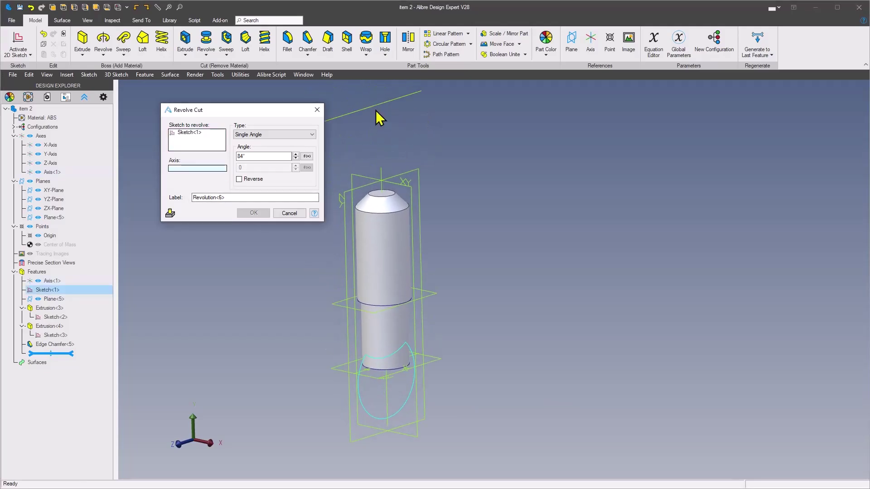
left_click(375, 108)
left_click(299, 135)
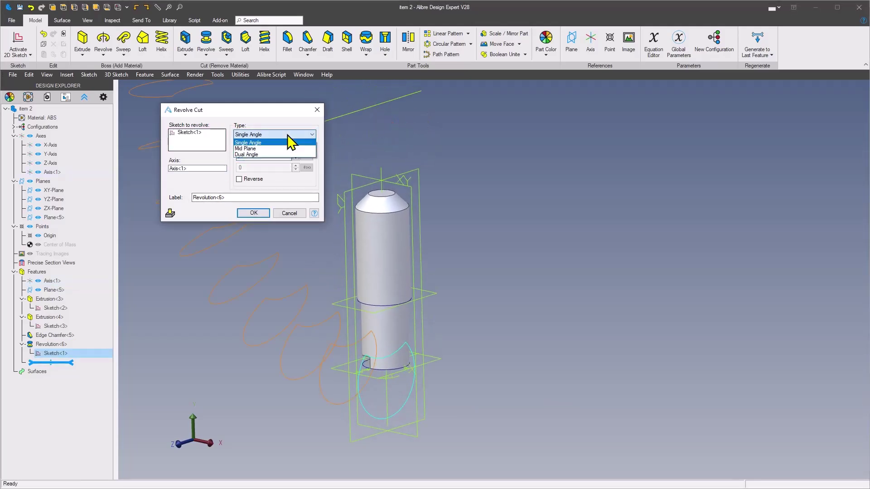
left_click(279, 149)
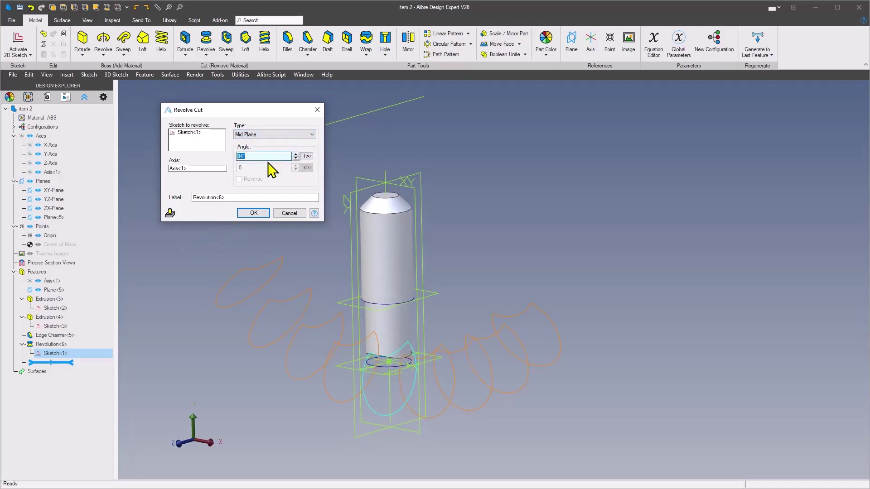
left_click(262, 221)
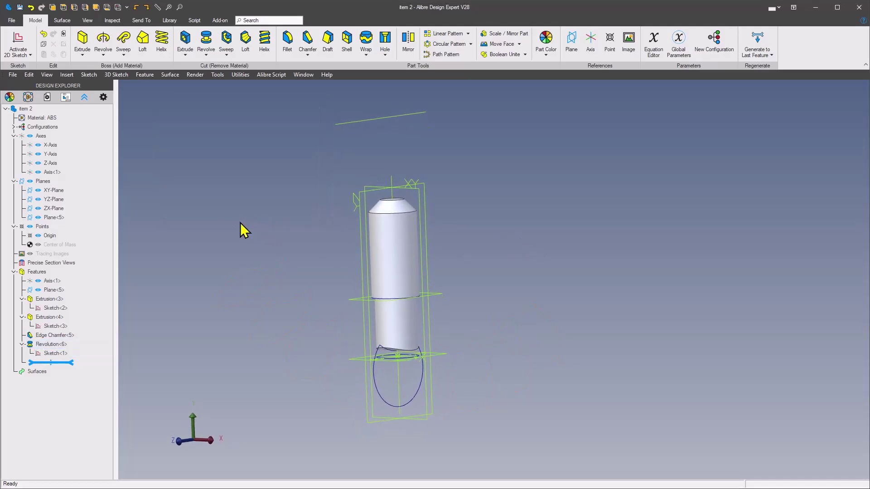
Step: Assign PLAIN CARBON STEEL as the material of item 2, and save and close the part
right_click(37, 121)
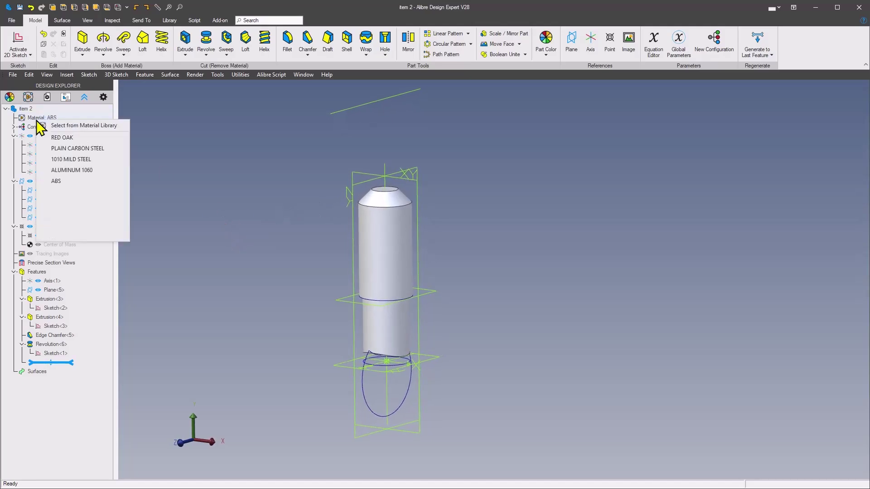
left_click(72, 149)
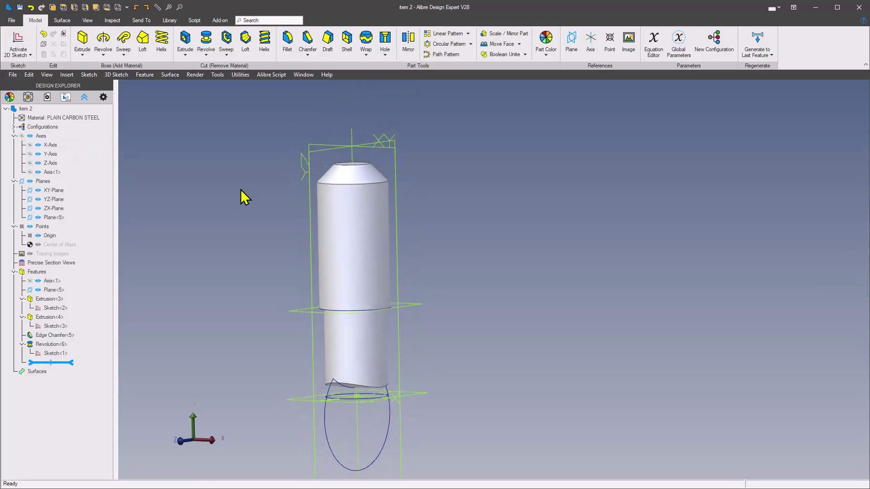
left_click(20, 7)
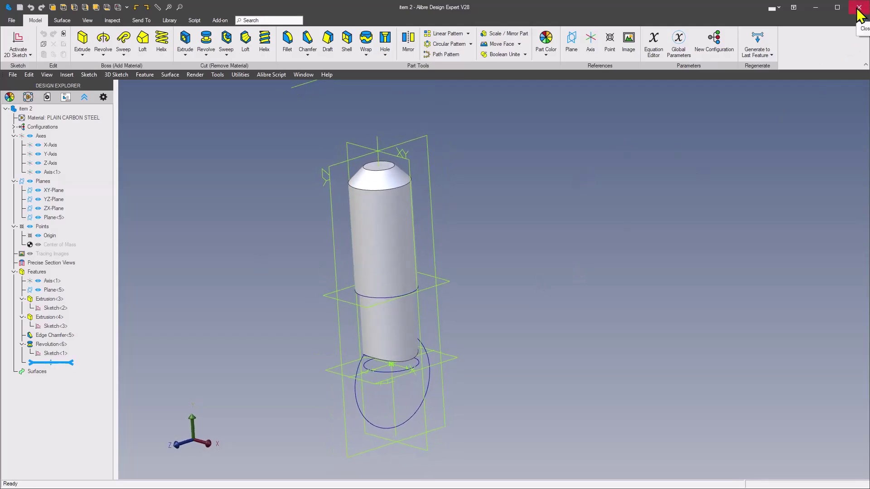
left_click(858, 9)
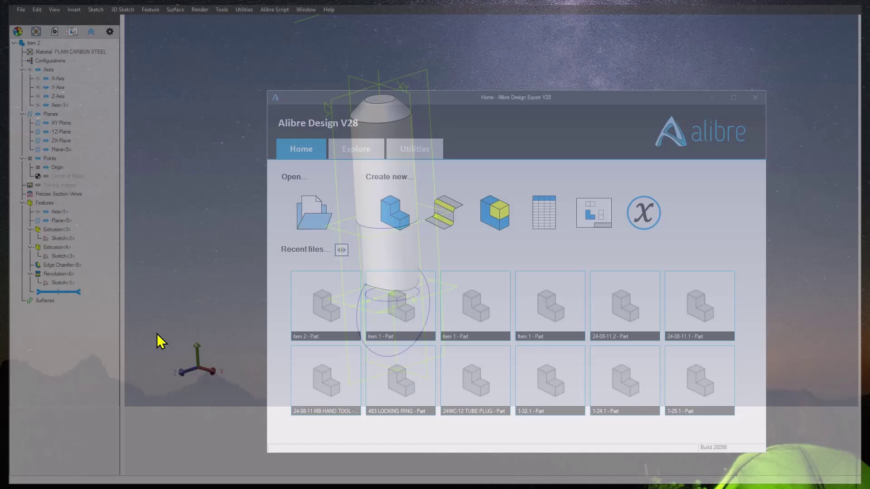
Step: Create a new assembly and insert one copy each of item 1.AD_PRT and item 2.AD_PRT at the origin, in a maximized window
left_click(493, 212)
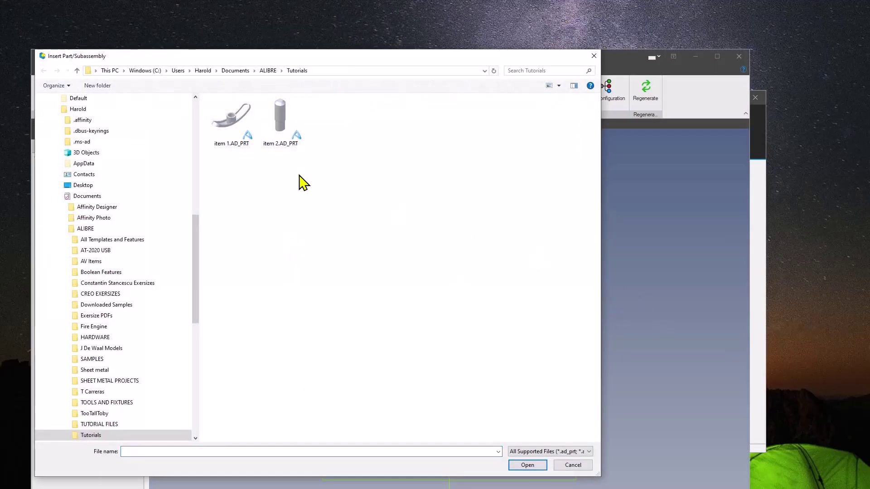
key("ctrl+a")
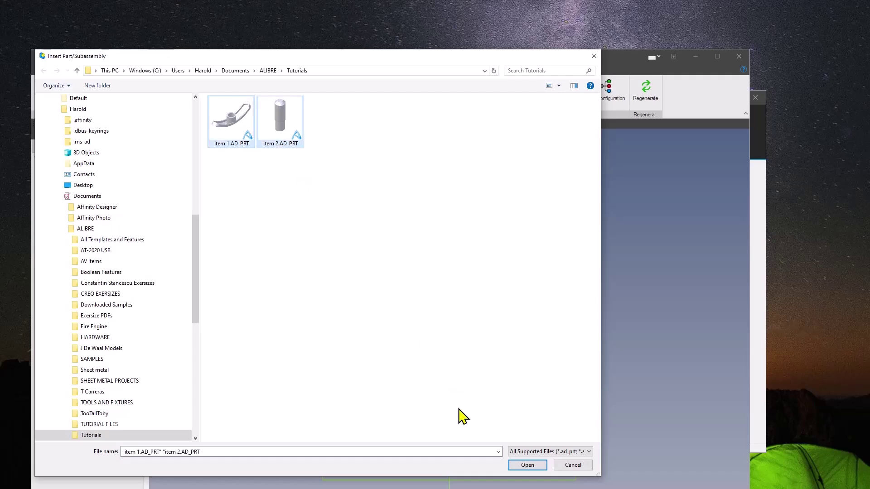
left_click(528, 465)
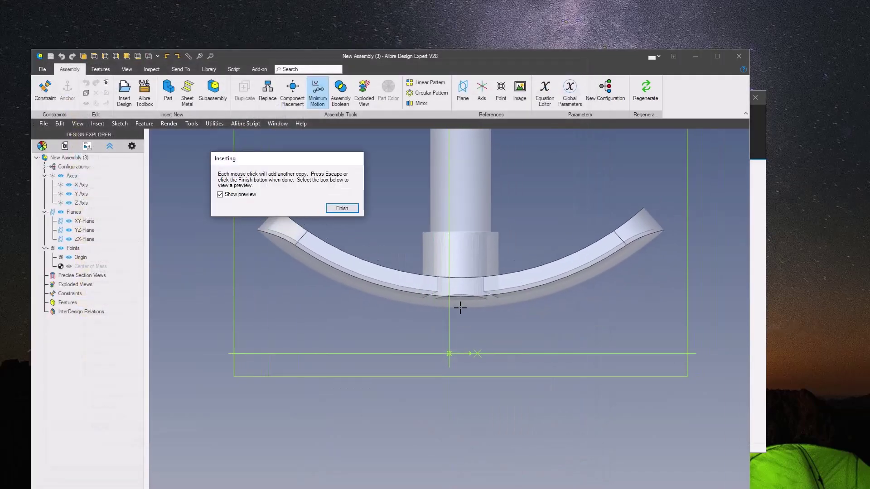
left_click(449, 353)
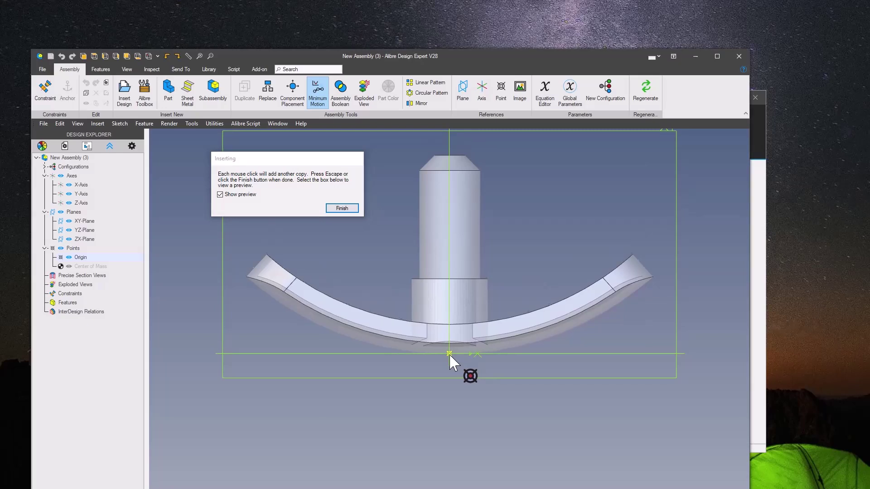
left_click(342, 208)
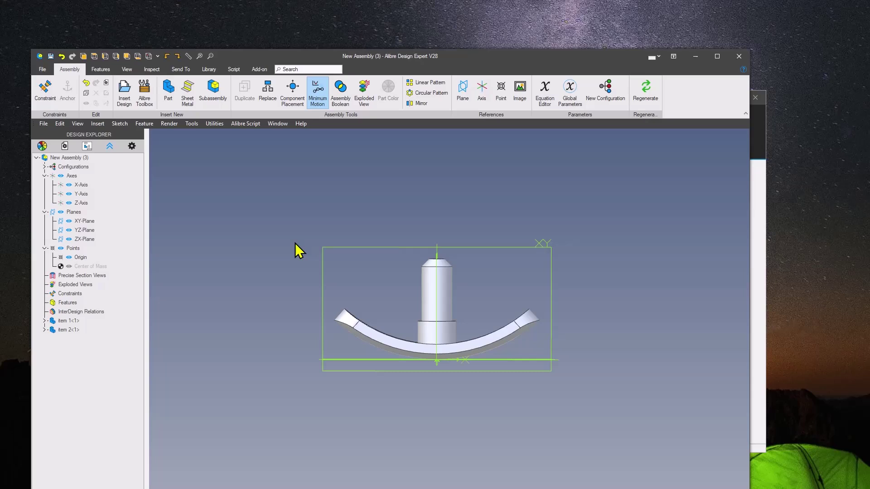
key("super+Up")
middle_click_drag(291, 235, 194, 203)
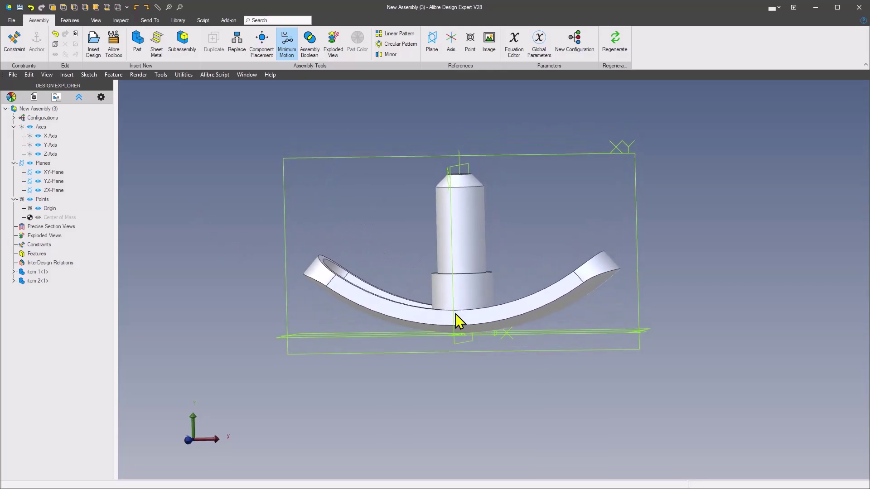
Step: Create a precise section view of item 1 on the assembly's XY-Plane with zero offset and the cut direction reversed
right_click(360, 154)
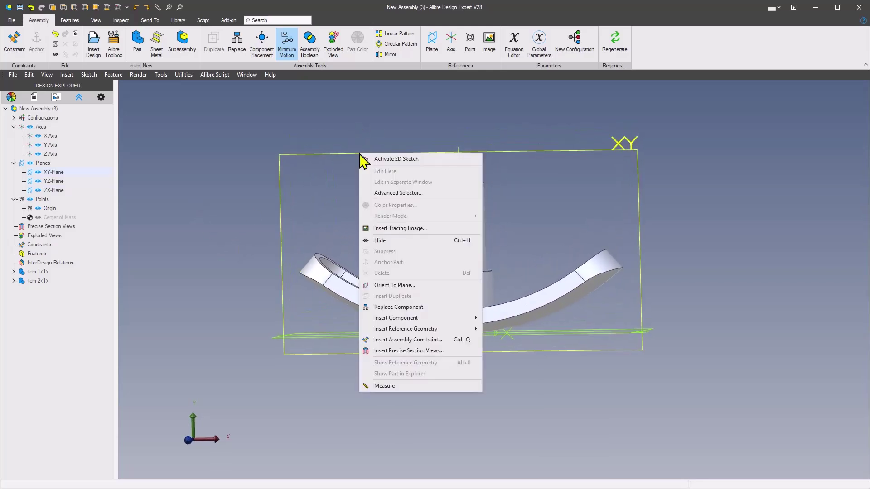
left_click(426, 350)
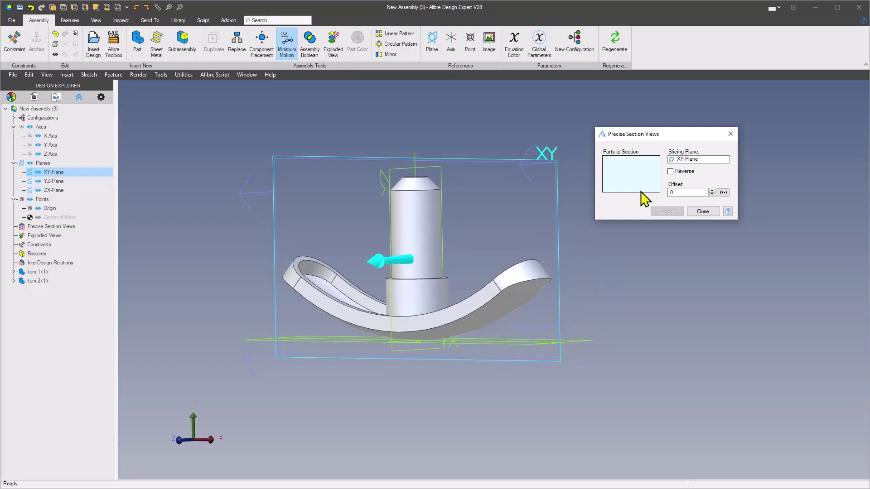
left_click(541, 313)
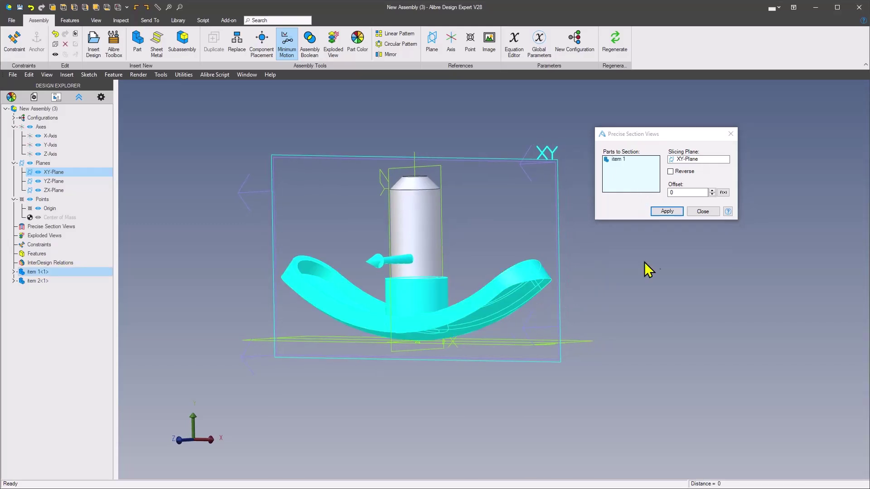
left_click(666, 211)
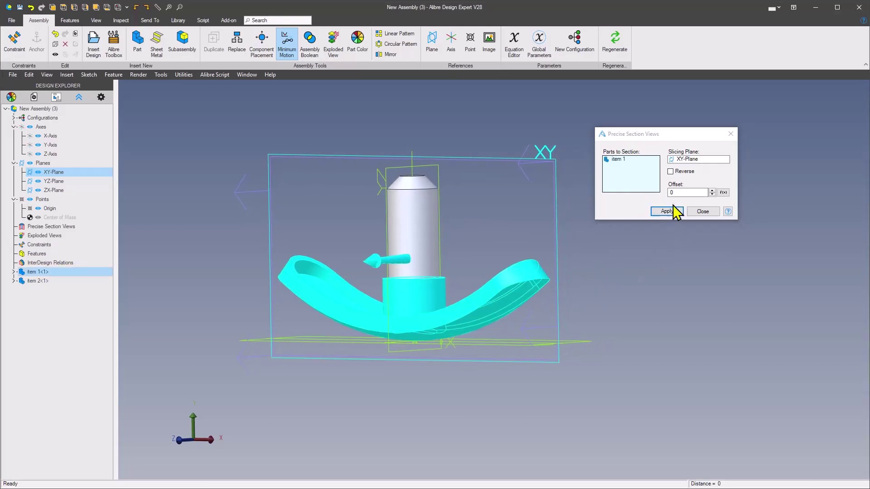
left_click(670, 172)
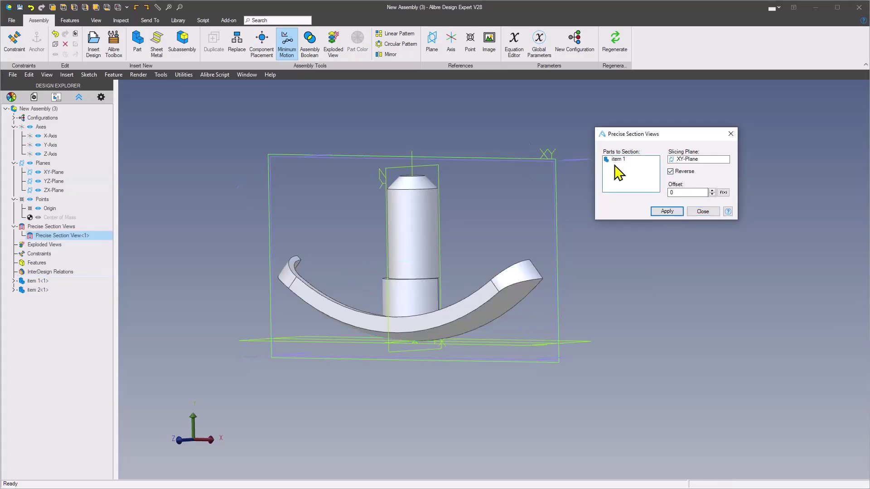
left_click(667, 211)
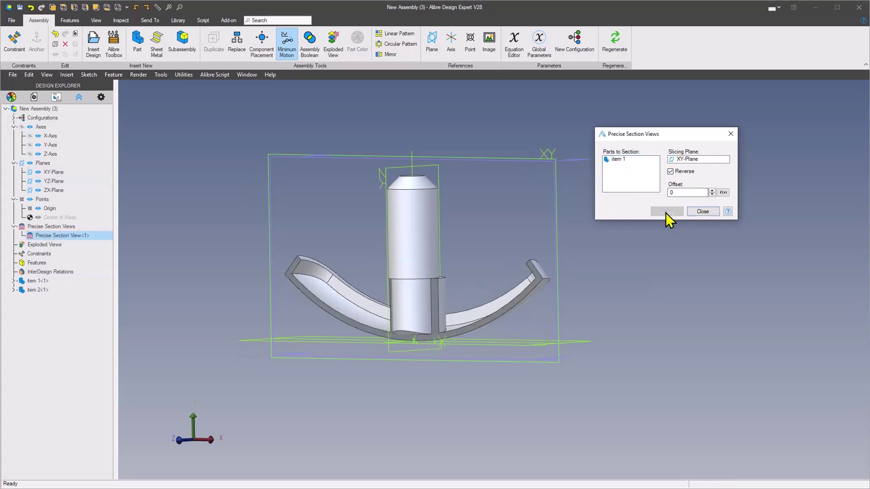
left_click(706, 212)
scroll(491, 388, "up", 6)
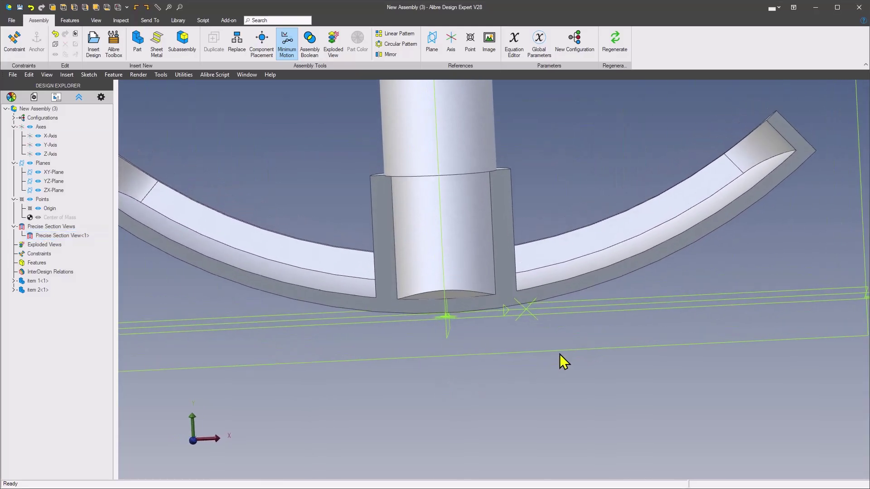
scroll(576, 371, "down", 5)
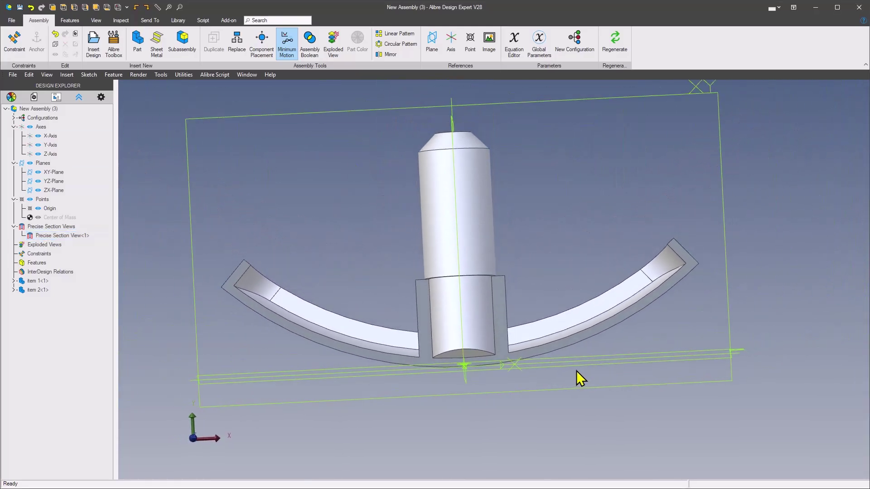
scroll(357, 206, "down", 3)
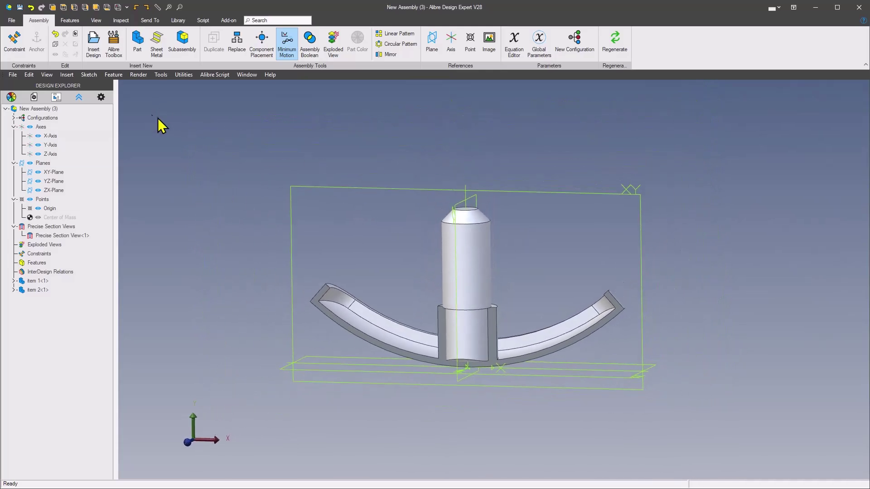
Step: Calculate the assembly's physical properties at medium accuracy, display them with a precision of 1, and read the mass
left_click(162, 75)
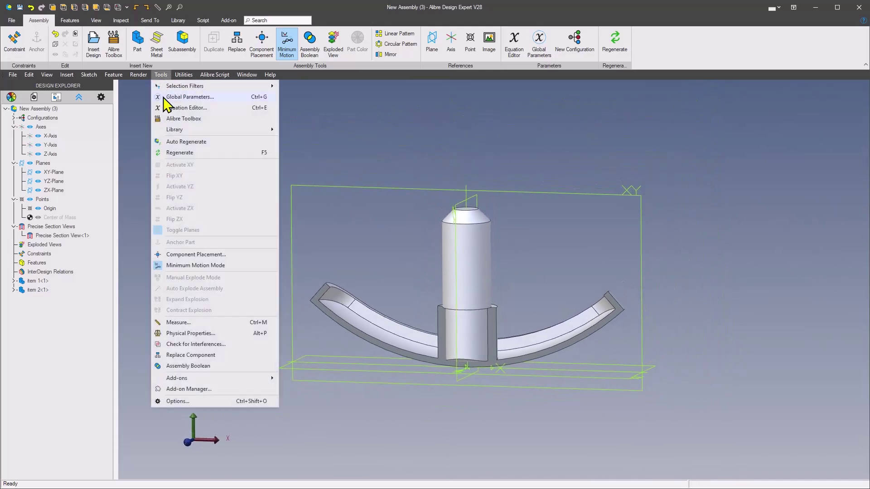
left_click(178, 334)
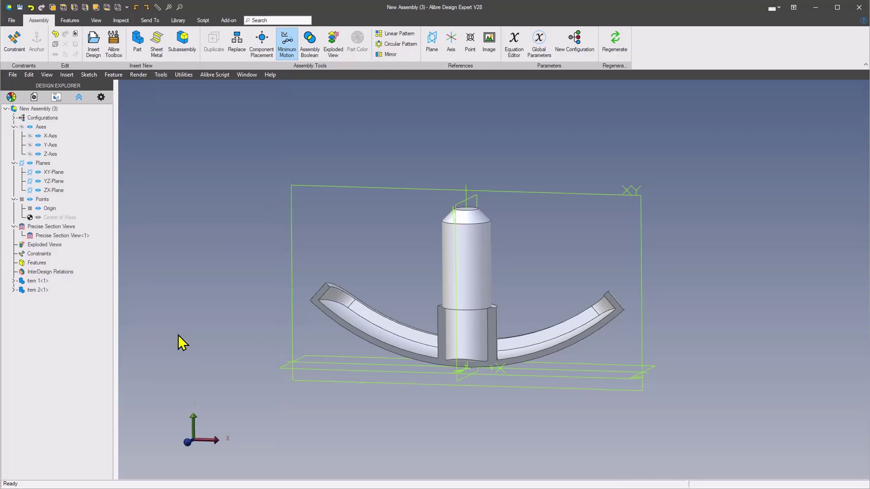
left_click(199, 139)
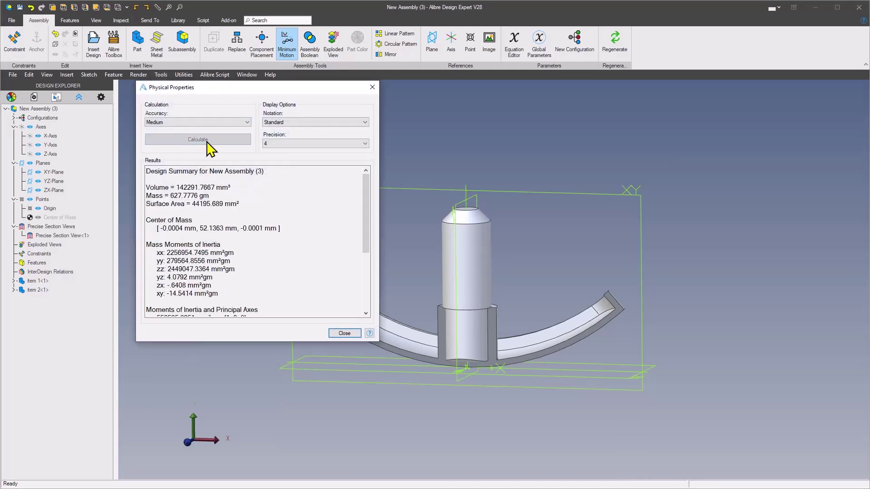
left_click(290, 144)
left_click(296, 154)
left_click(302, 169)
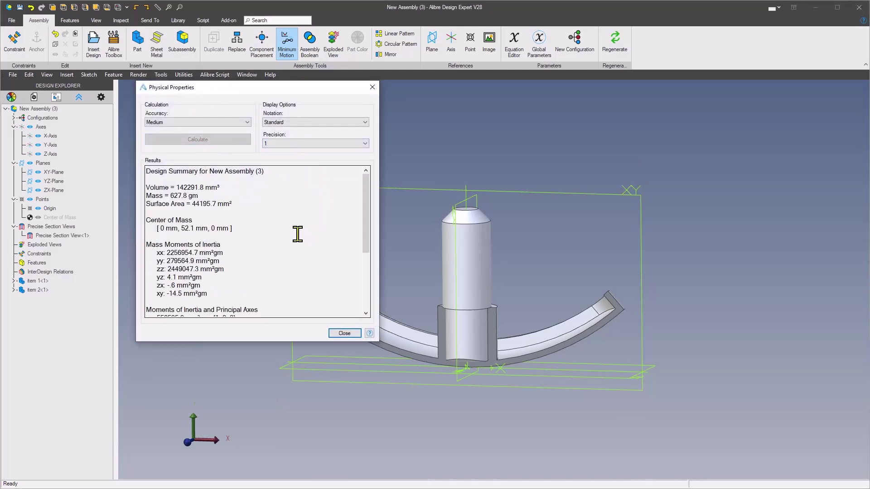
left_click_drag(170, 195, 206, 196)
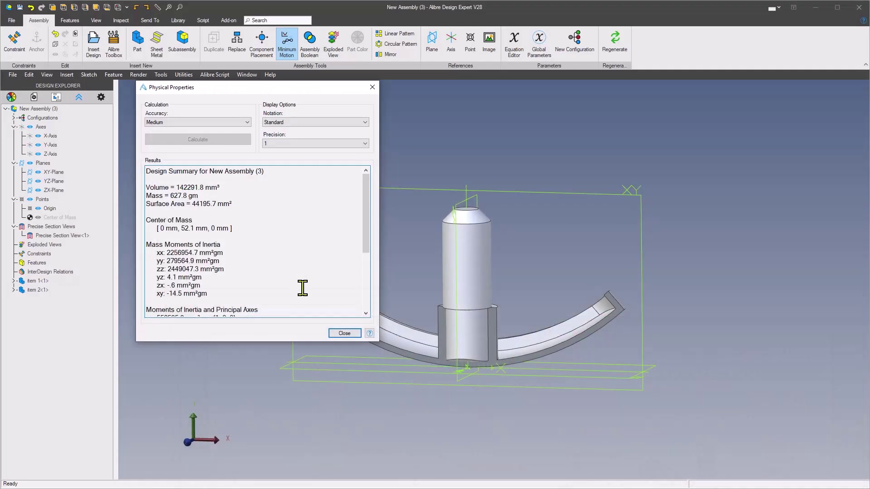
left_click(343, 333)
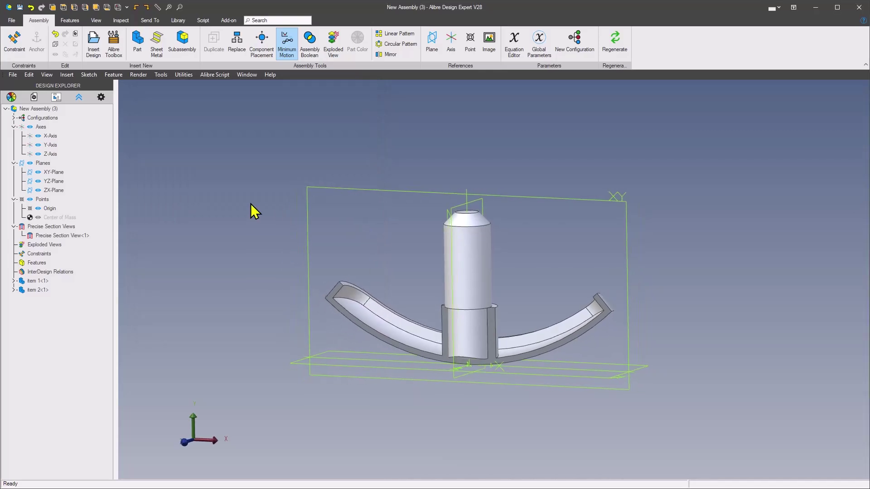
mouse_move(222, 206)
middle_mouse_down()
mouse_move(571, 314)
mouse_move(297, 324)
mouse_move(580, 333)
mouse_move(387, 357)
mouse_move(606, 369)
mouse_move(581, 349)
mouse_move(553, 378)
mouse_move(575, 341)
middle_mouse_up()
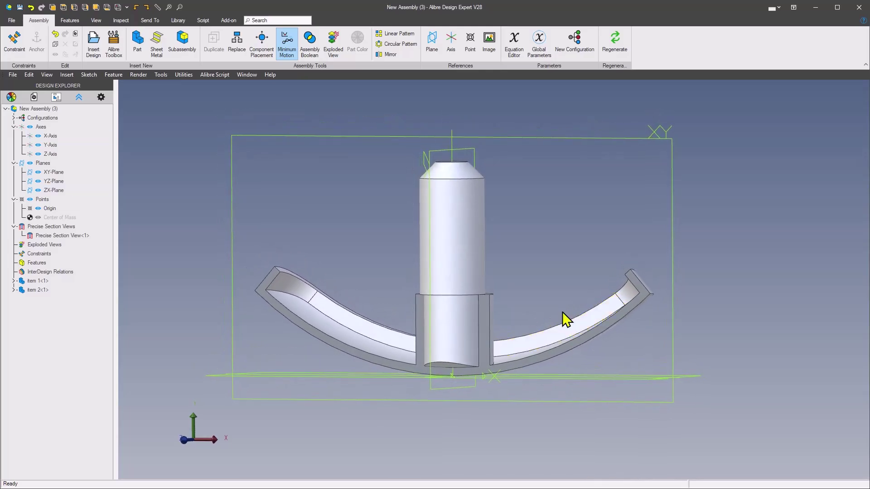
middle_click_drag(543, 279, 392, 294)
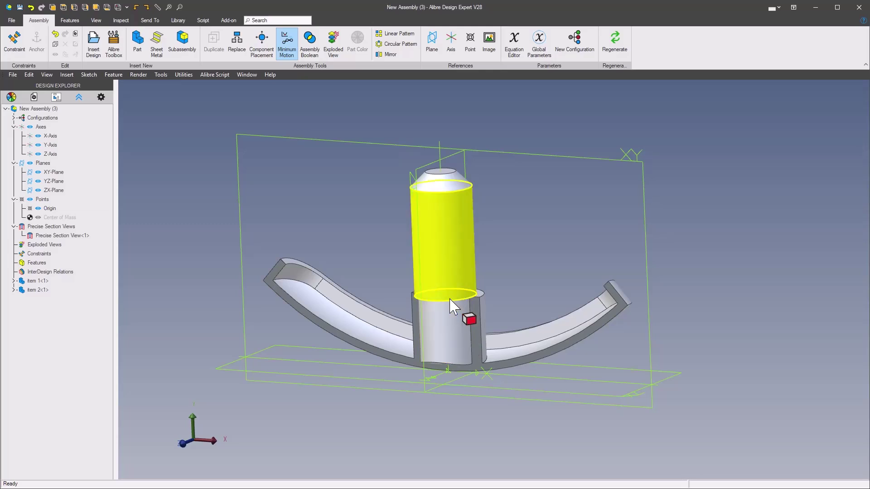
scroll(513, 317, "up", 5)
scroll(493, 365, "down", 6)
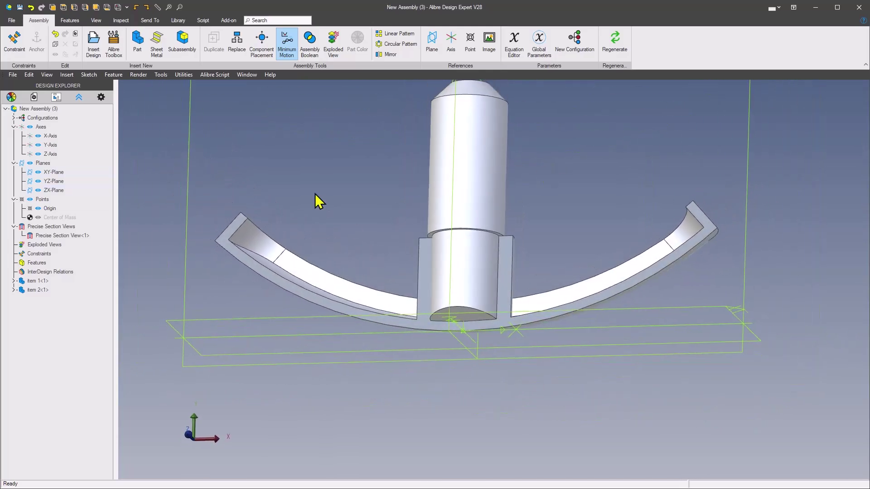